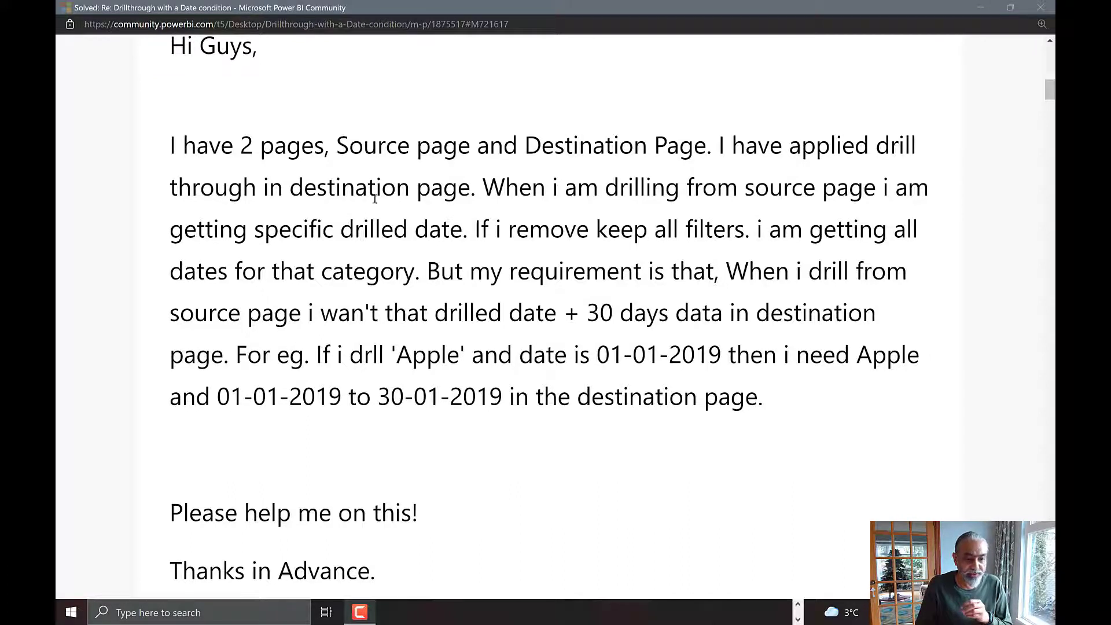
Step: Read the forum post's requirement for drill-through data covering the drilled date plus 30 days
drag(519, 190, 733, 193)
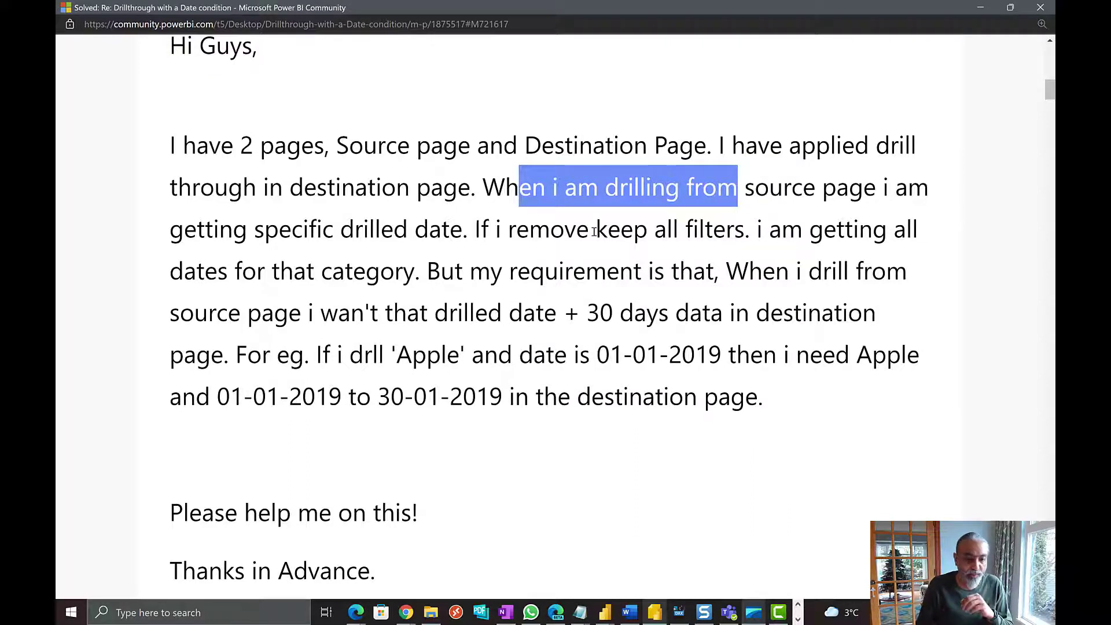
drag(441, 271, 857, 406)
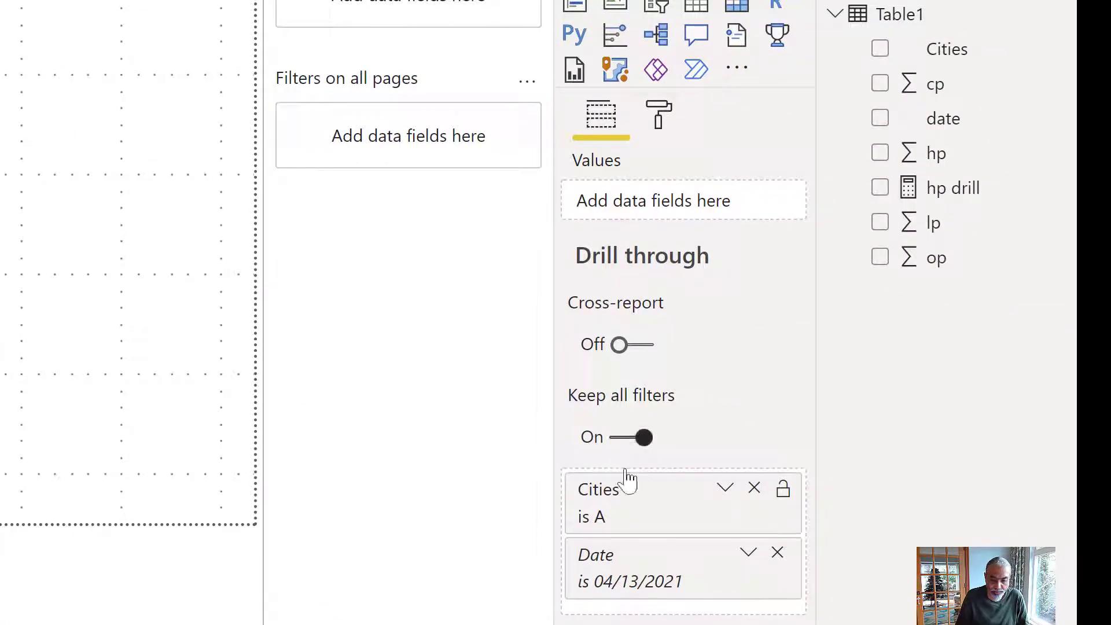
Step: Clear the existing drill-through fields on the destination page and set Cities from Table1 as its drill-through field
click(752, 488)
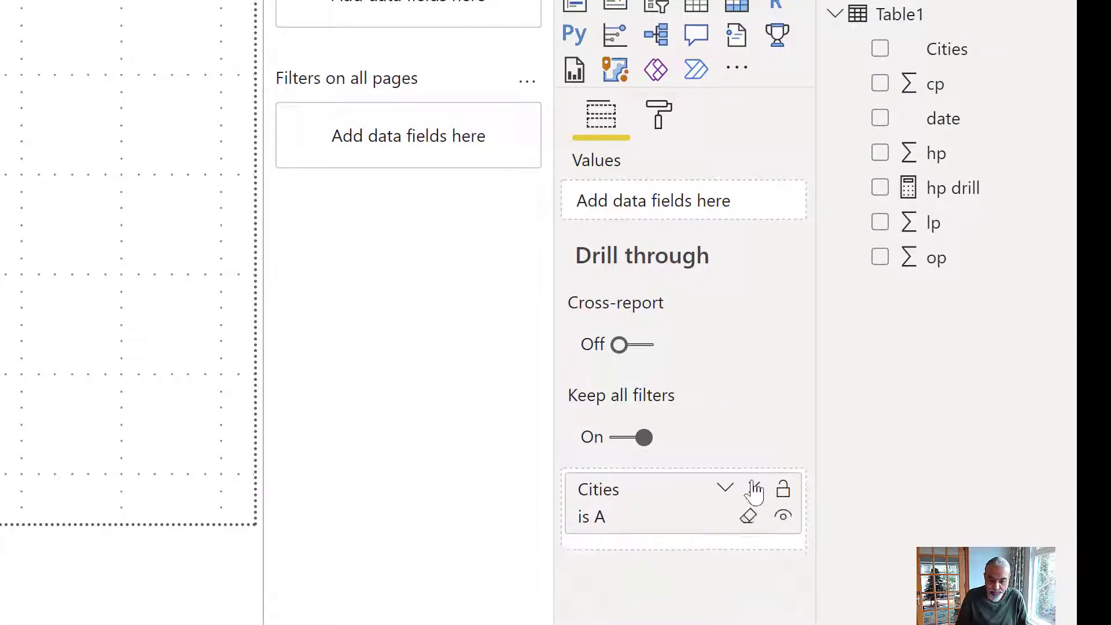
click(753, 488)
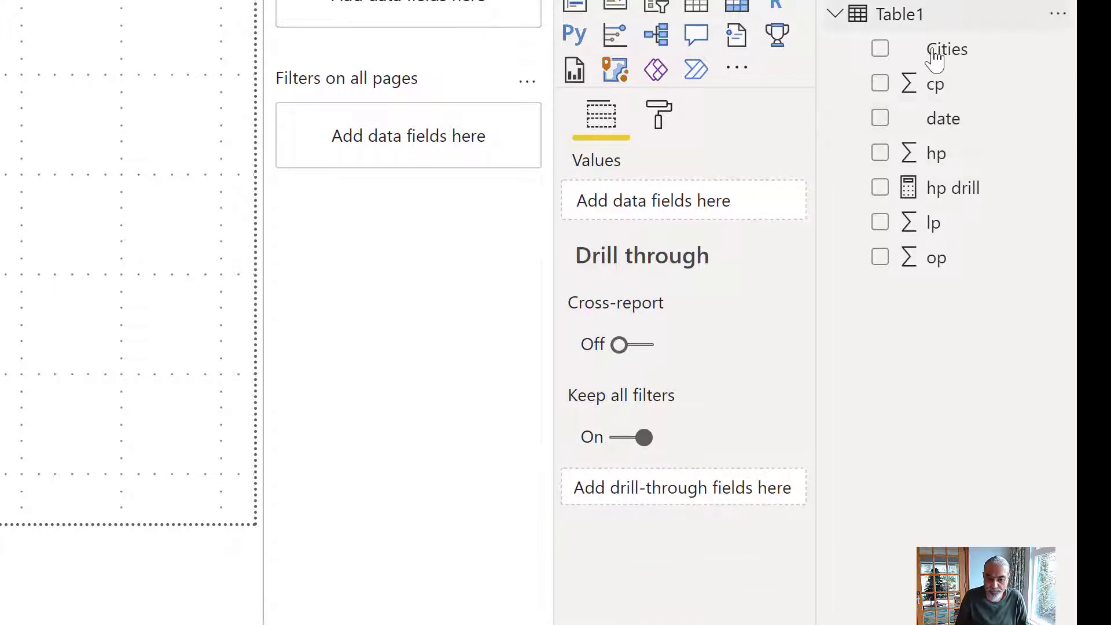
drag(935, 54, 659, 491)
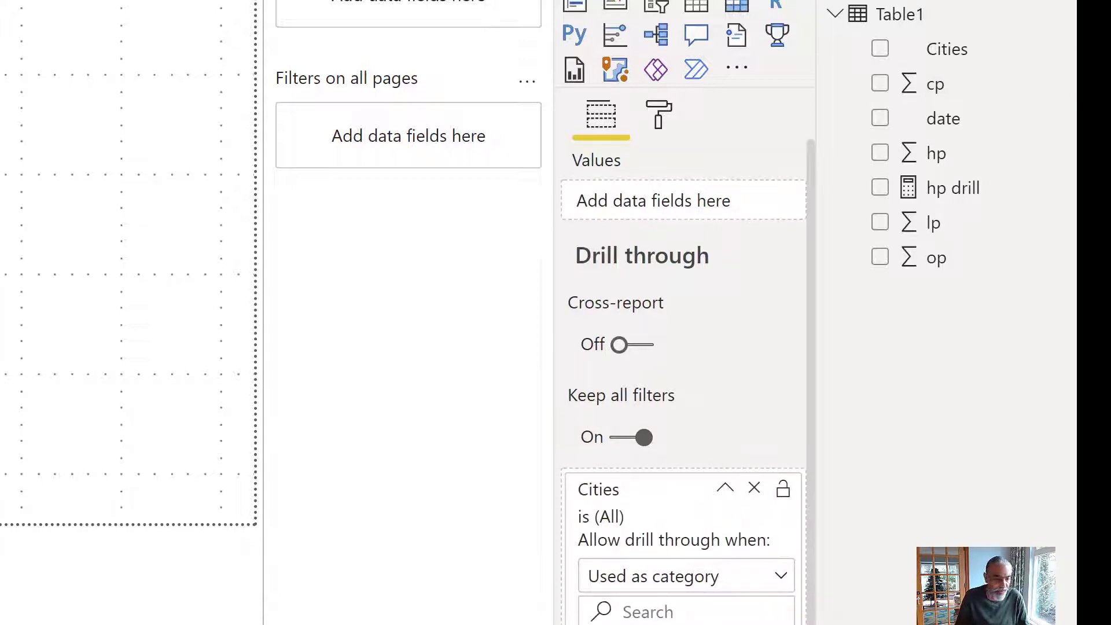
click(724, 489)
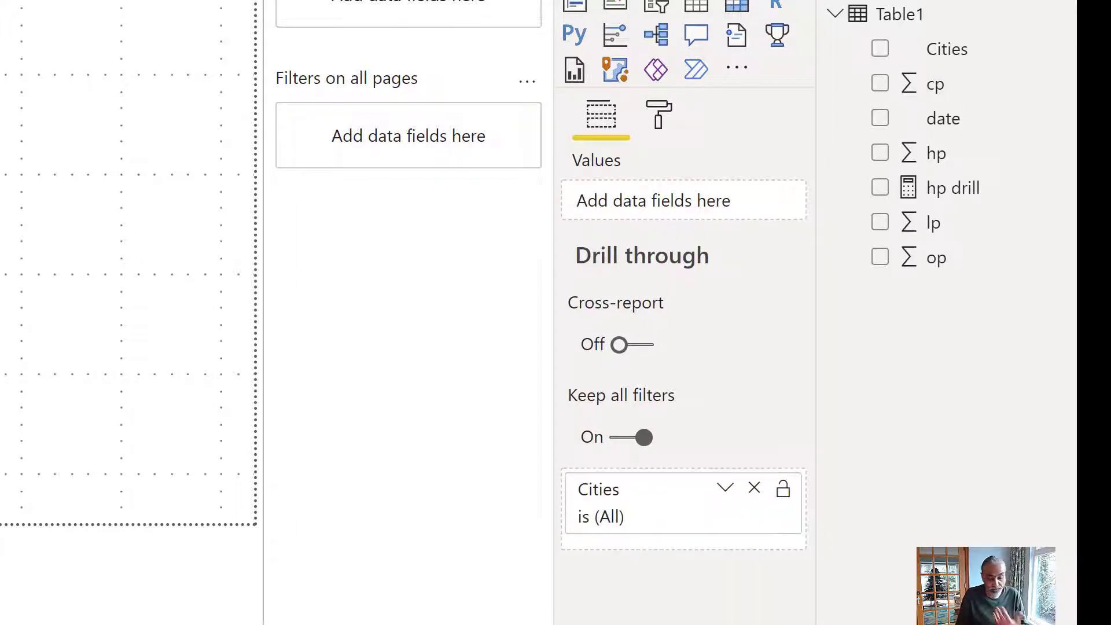
click(754, 488)
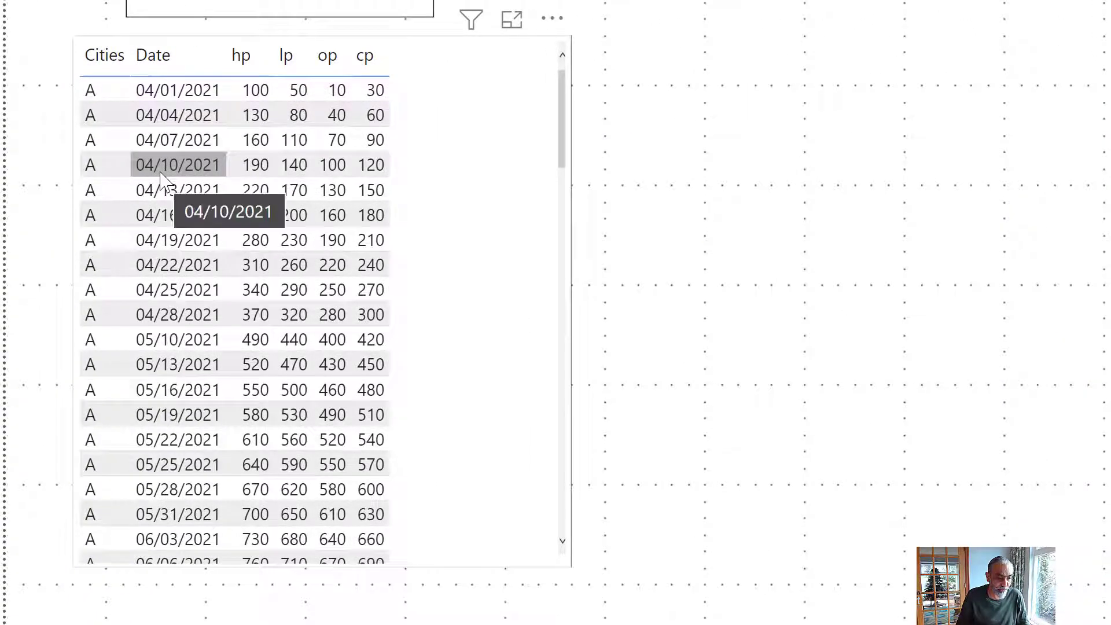
Step: Drill through from city A's 04/10/2021 row in the source table to Drillthru Page
right_click(161, 173)
right_click(160, 173)
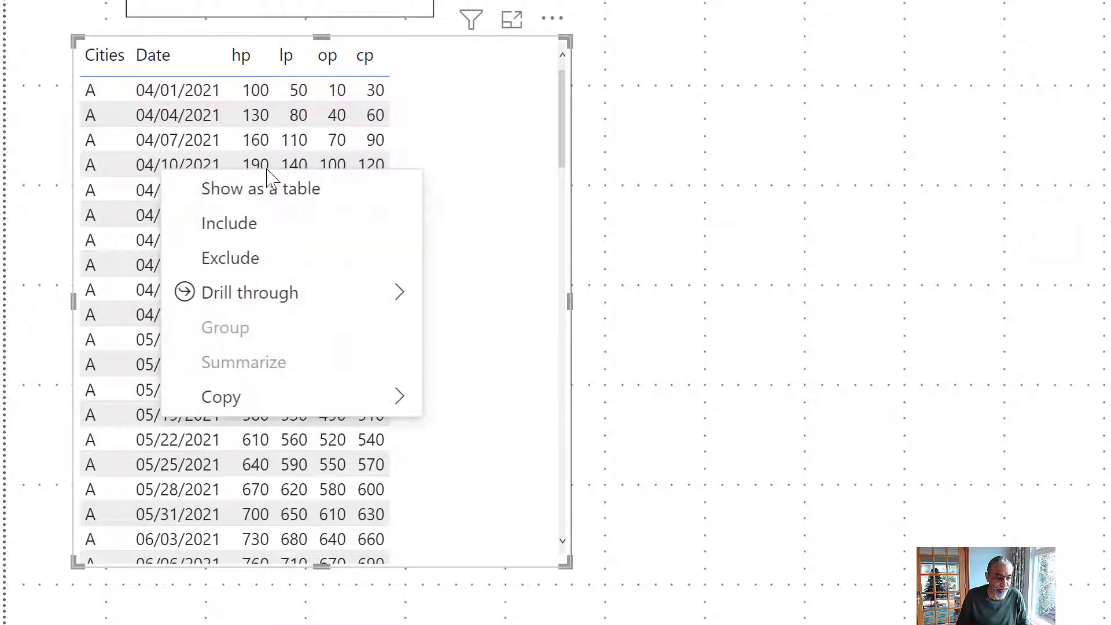
mouse_move(367, 293)
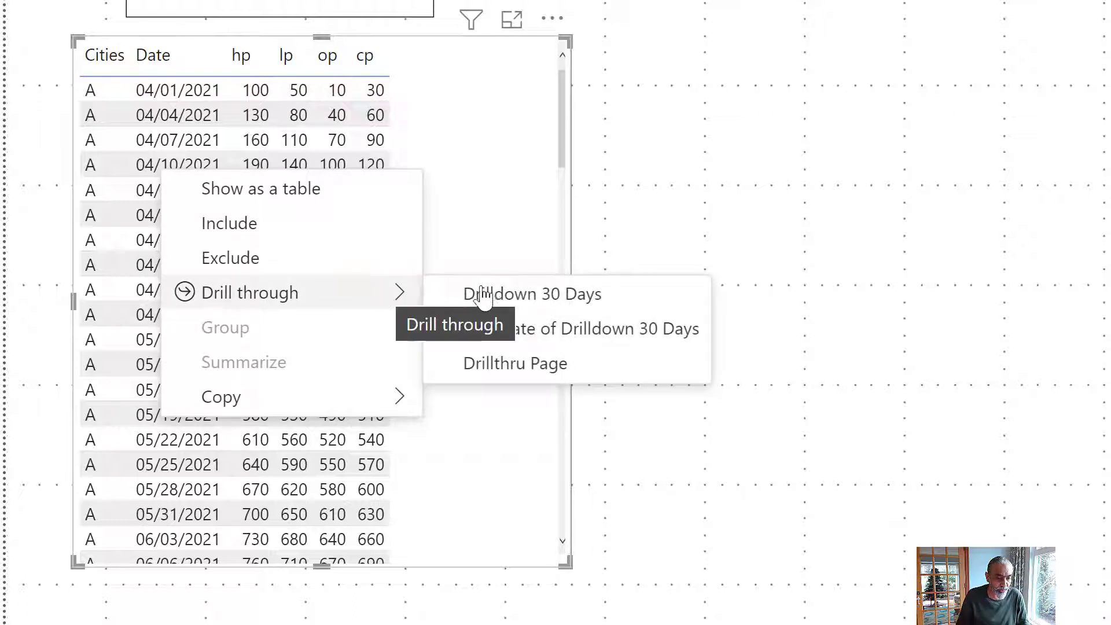
click(515, 364)
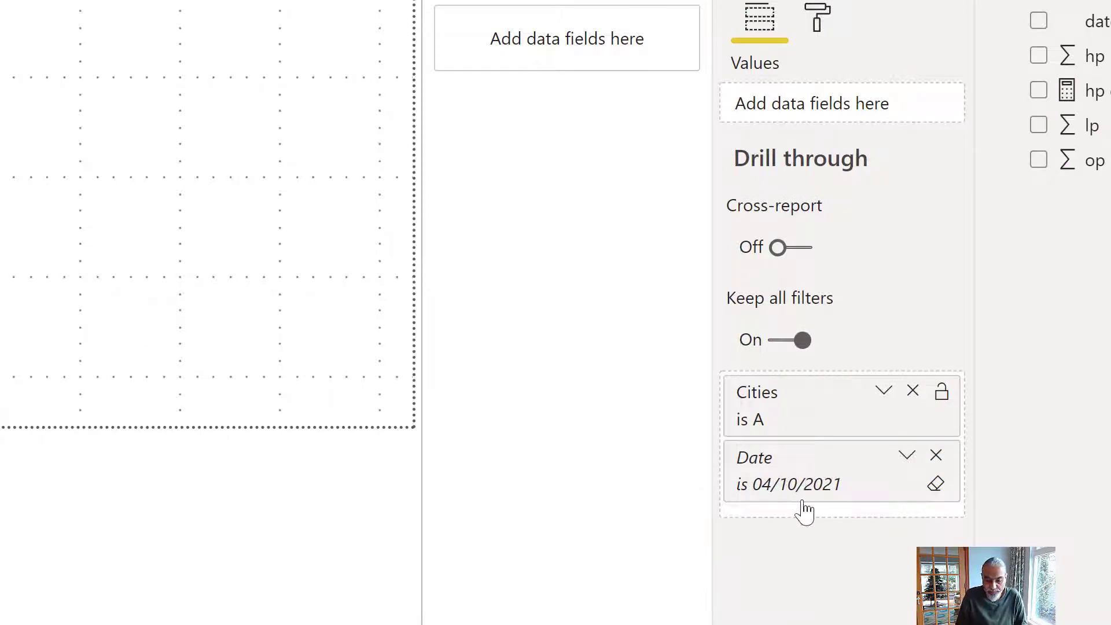
Step: Turn off Keep all filters, drill through from the 04/19/2021 row to Drillthru Page and review the listed dates
click(783, 347)
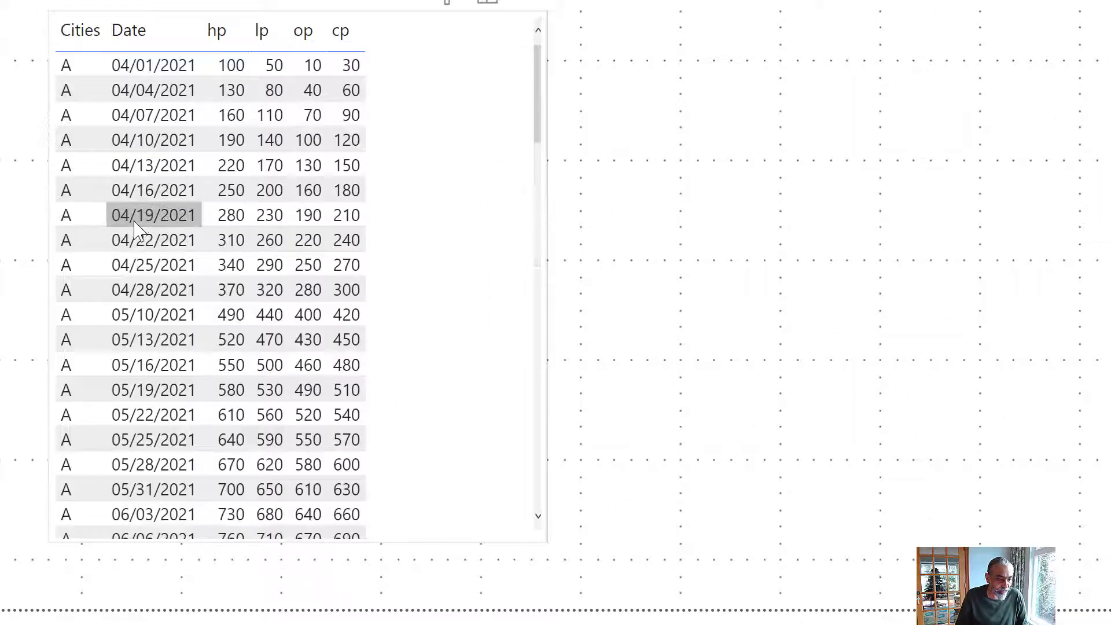
right_click(135, 225)
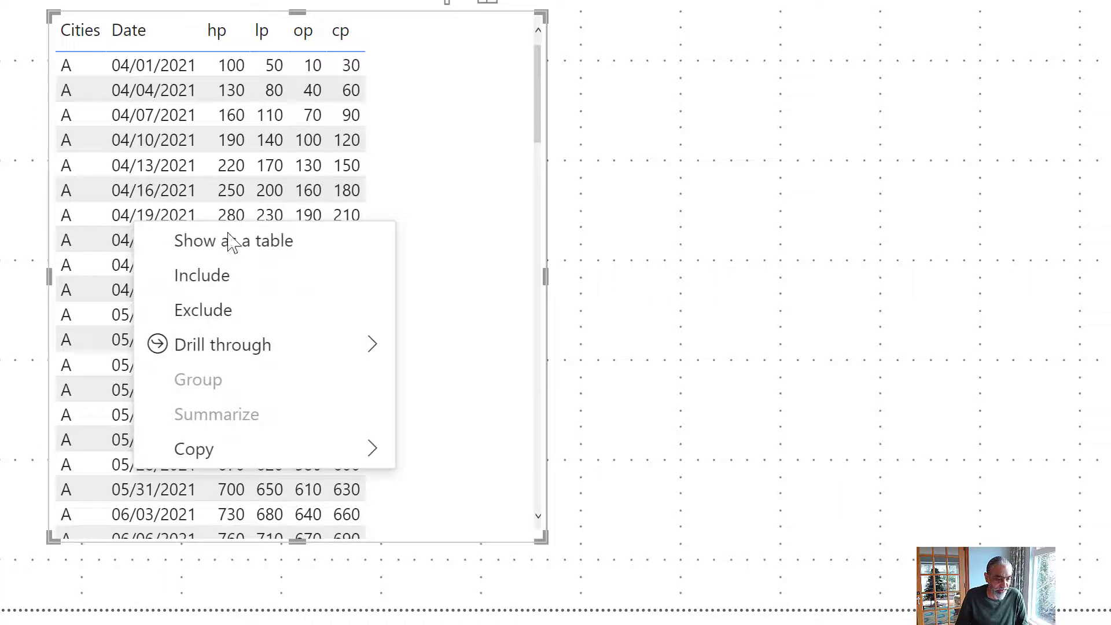
mouse_move(240, 347)
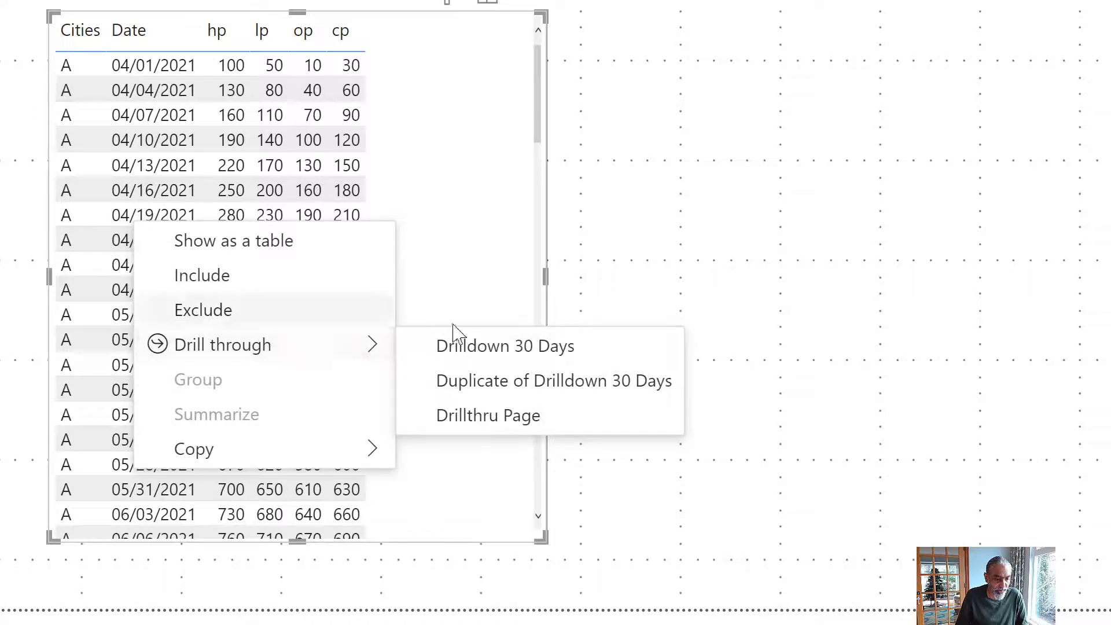
click(504, 423)
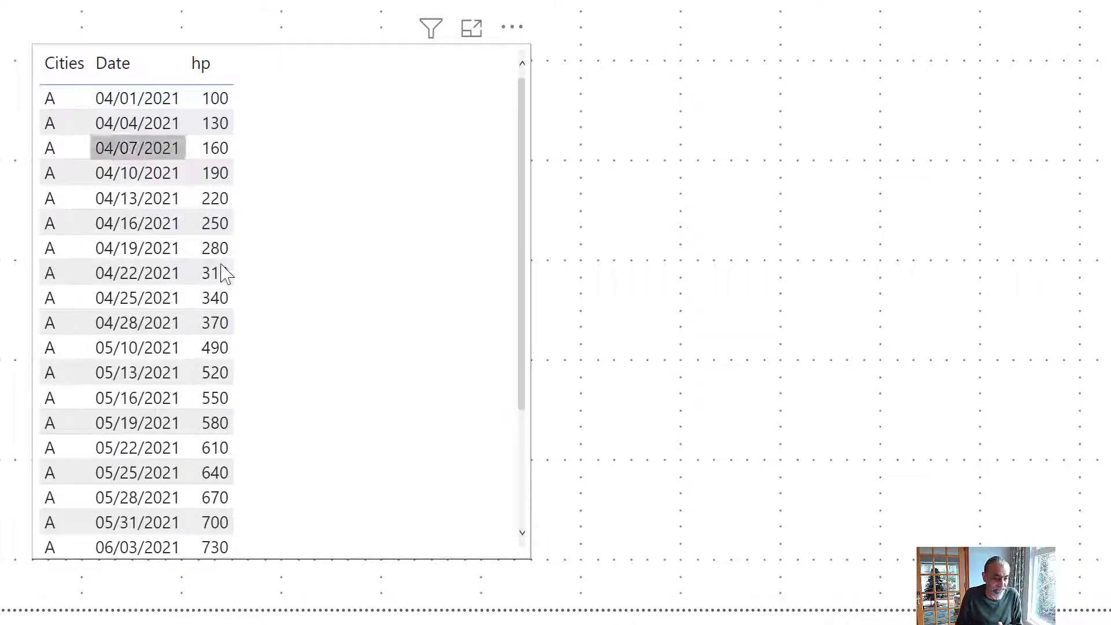
scroll(224, 273, down, 3)
scroll(90, 301, up, 3)
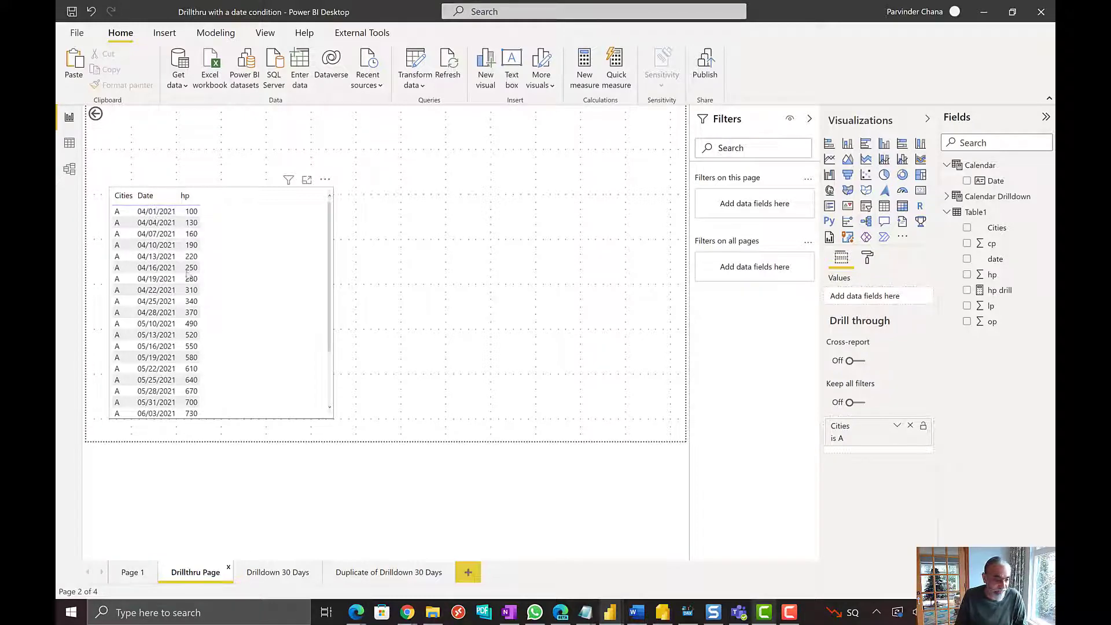
Step: Return to Page 1 and examine the model's relationships between Calendar, Calendar Drilldown and Table1
click(131, 579)
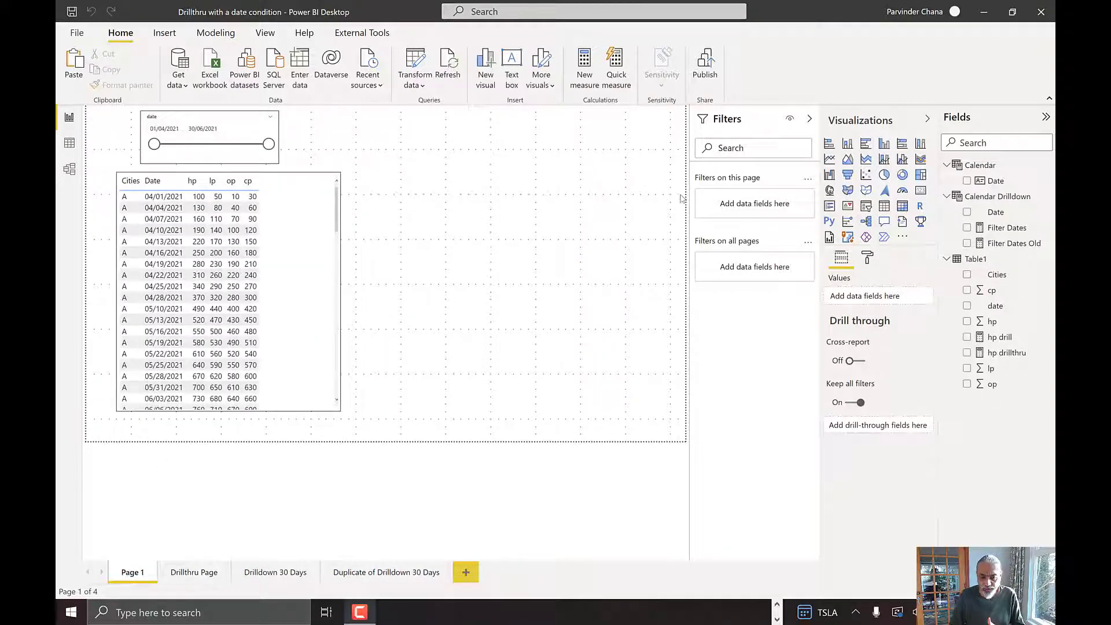
click(70, 169)
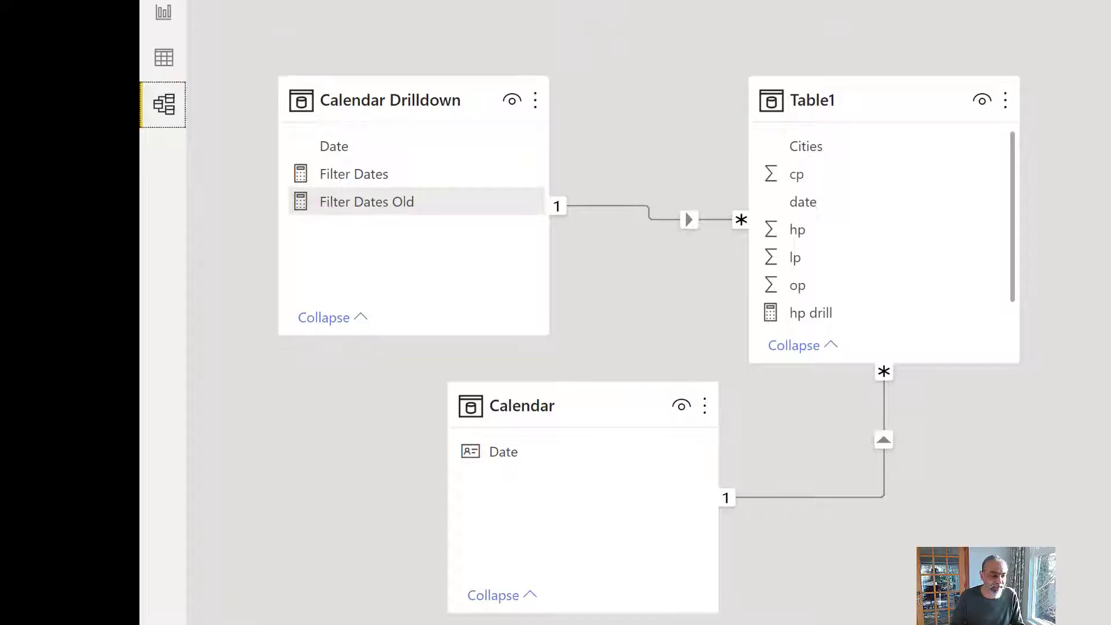
mouse_move(415, 87)
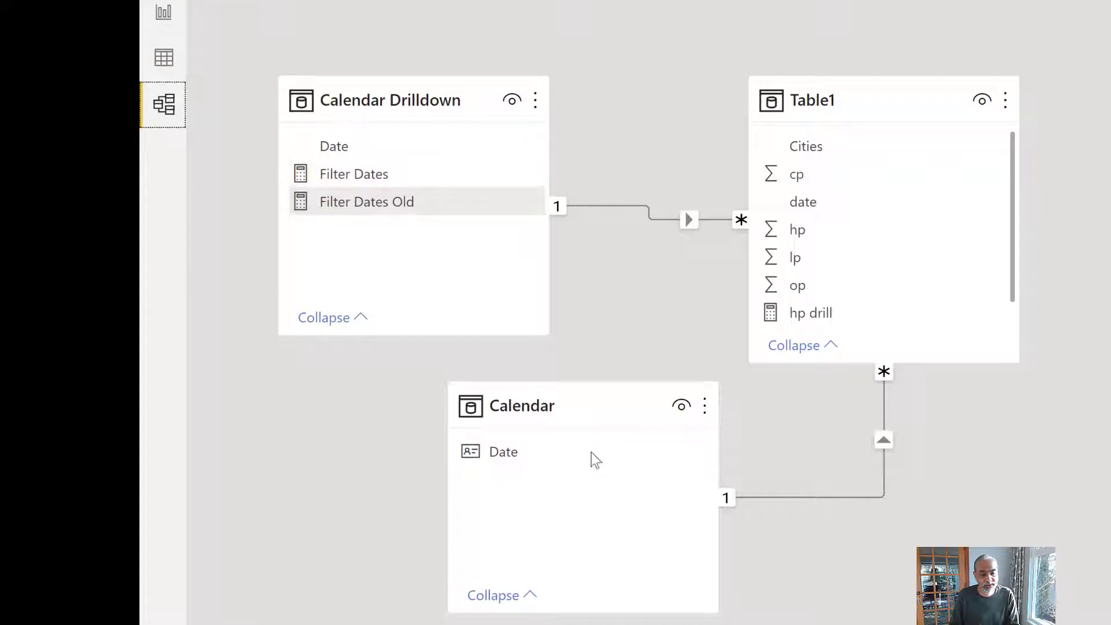
mouse_move(856, 90)
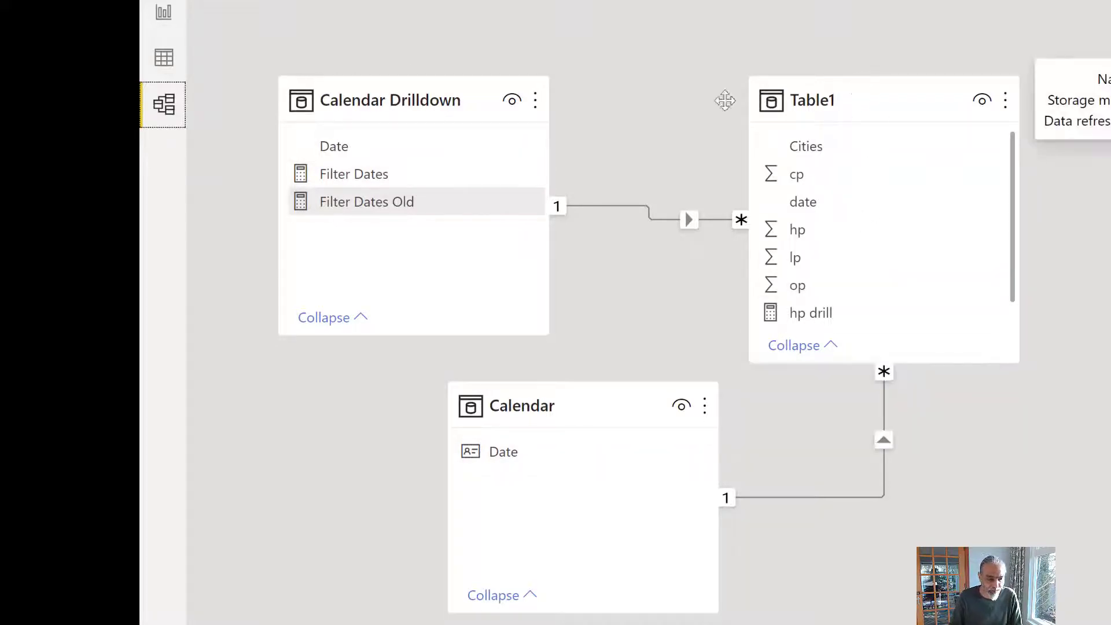
Step: Return to the Page 1 report and drill through from the 04/13/2021 row to Drillthru Page
click(155, 18)
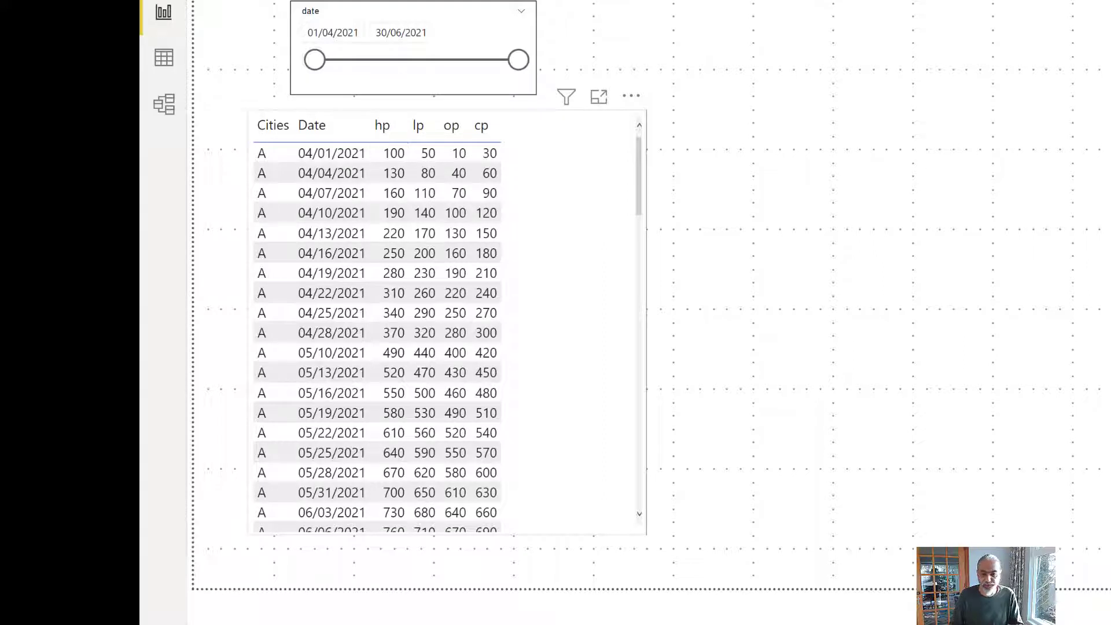
click(578, 243)
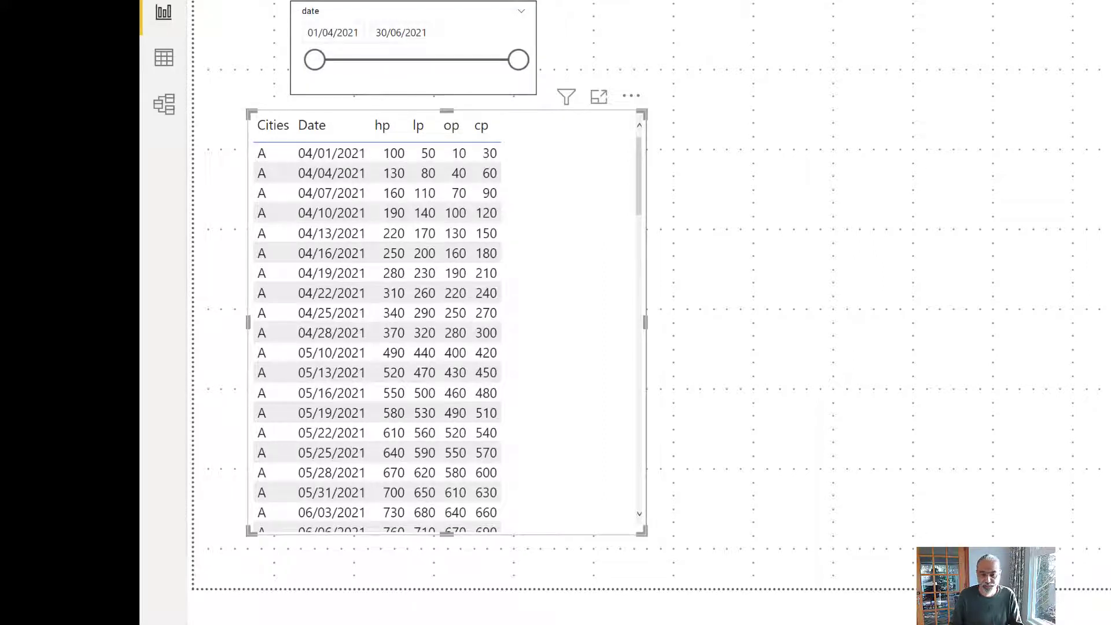
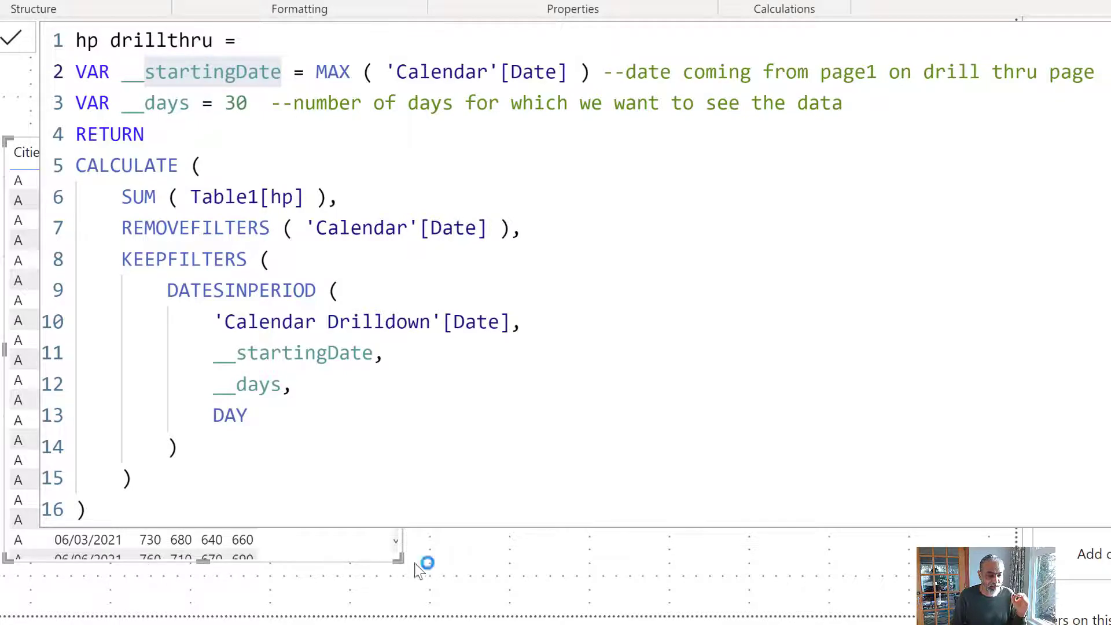
click(422, 565)
right_click(87, 255)
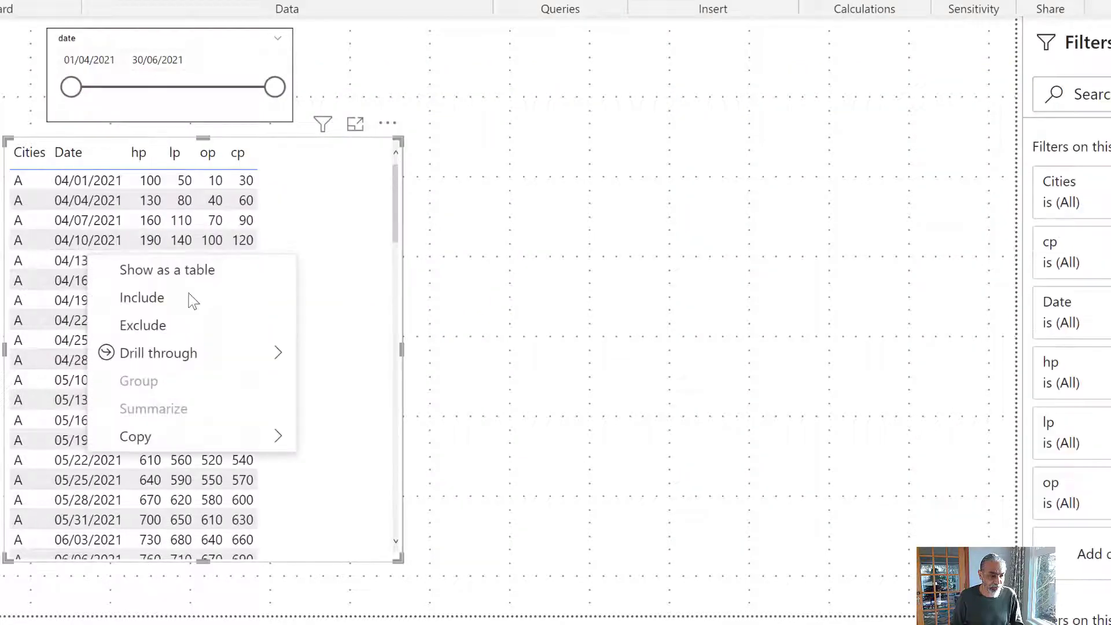
mouse_move(223, 356)
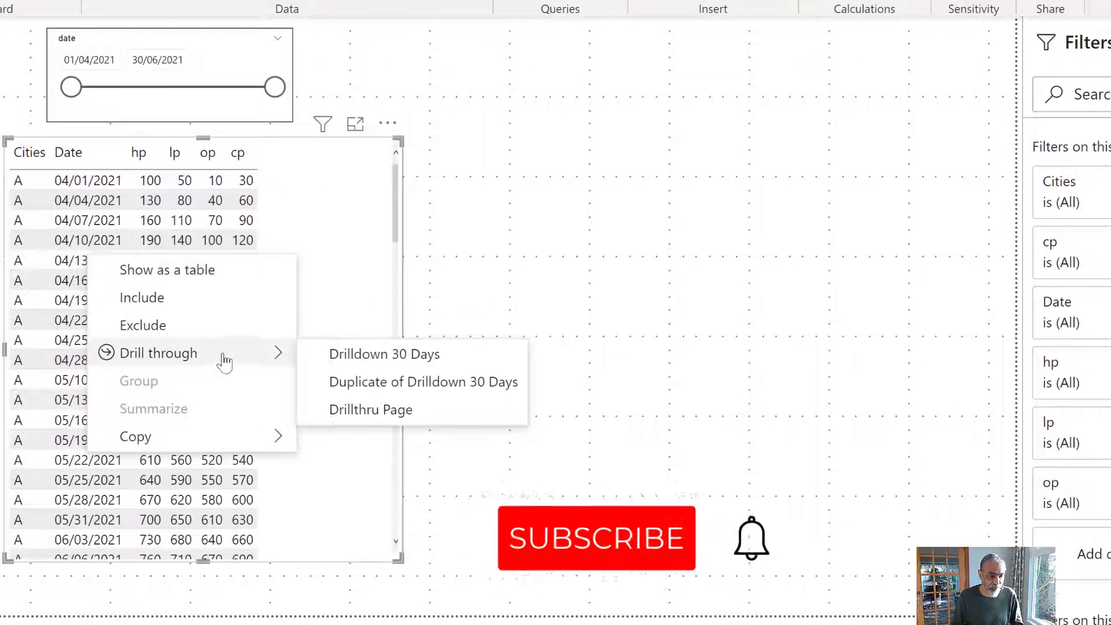
click(384, 410)
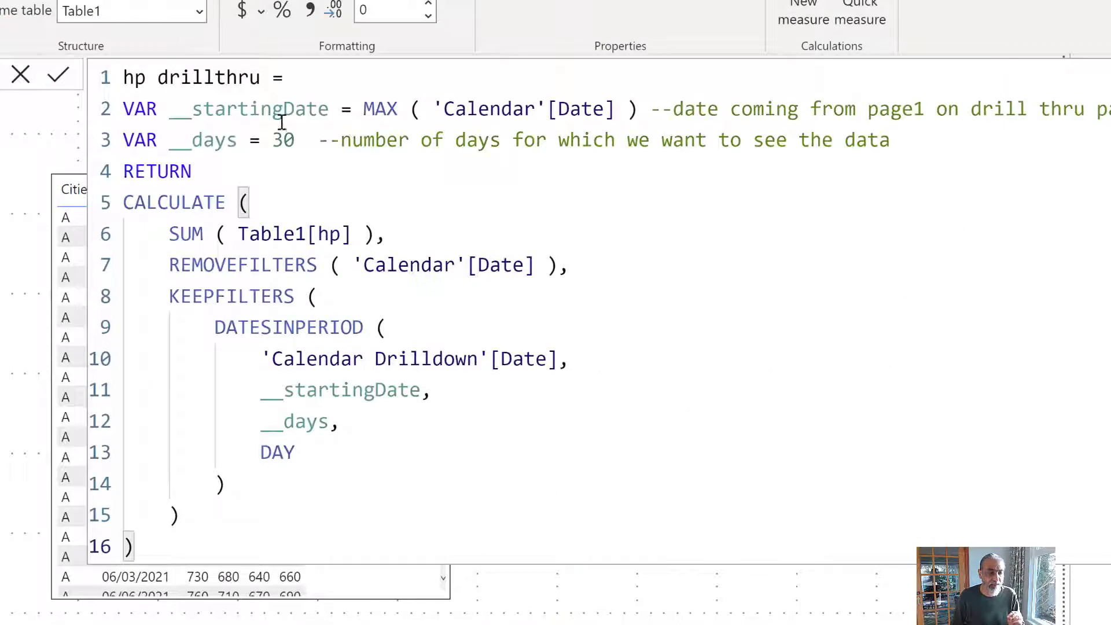
Step: Examine the hp drillthru measure's date and days variables, its SUM expression, and the REMOVEFILTERS and KEEPFILTERS arguments
drag(375, 109, 605, 110)
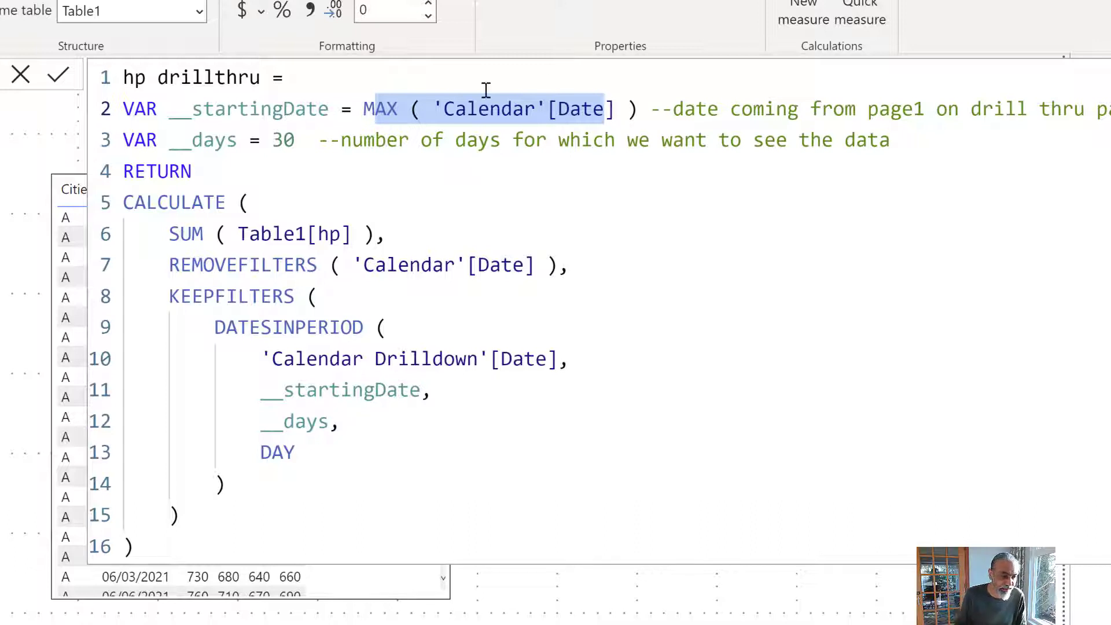
drag(181, 141, 387, 141)
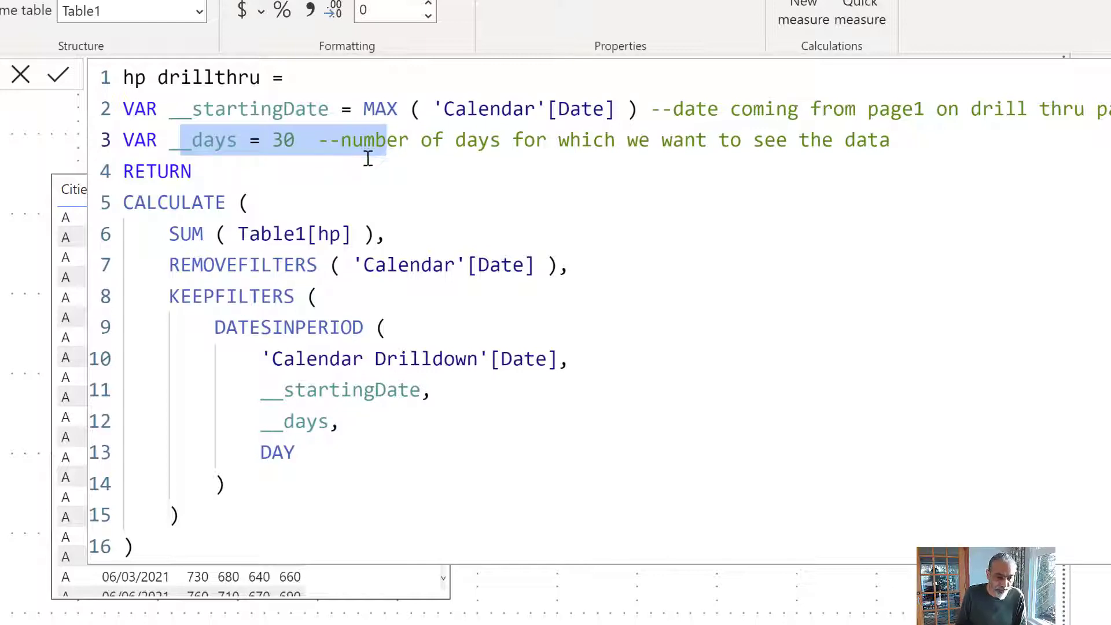
drag(167, 232, 360, 232)
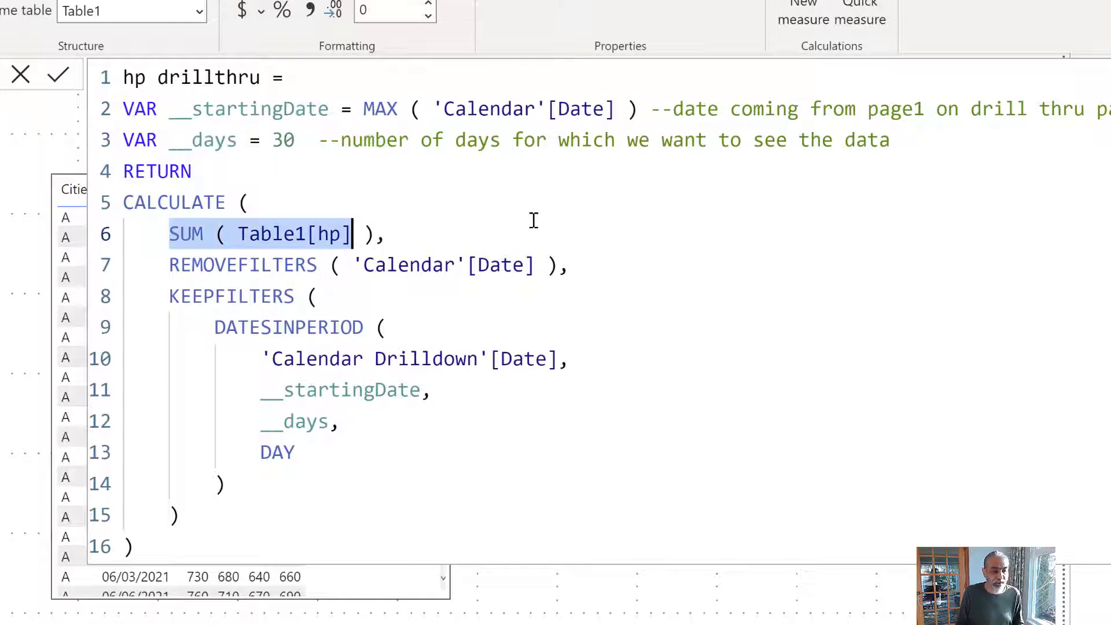
ctrl+scroll(538, 218, up, 1)
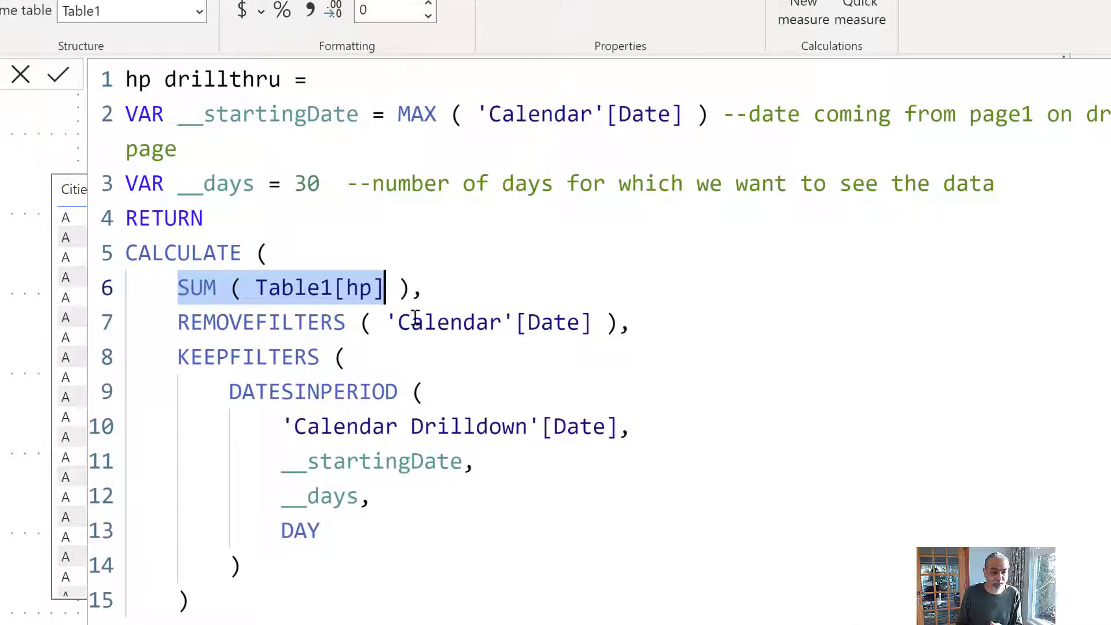
click(282, 324)
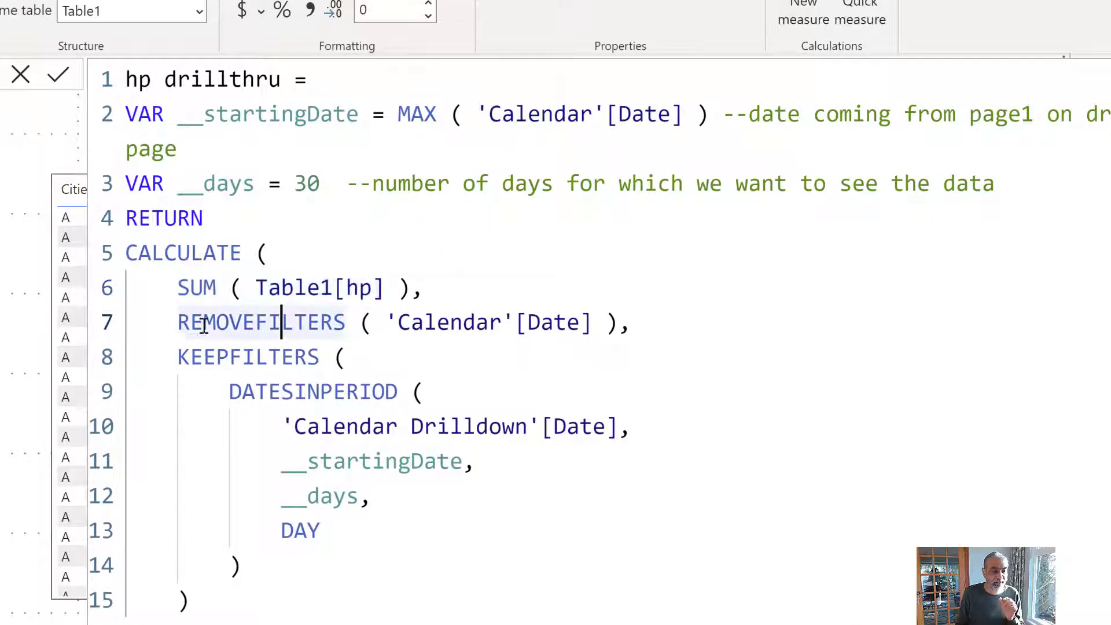
drag(191, 324, 463, 324)
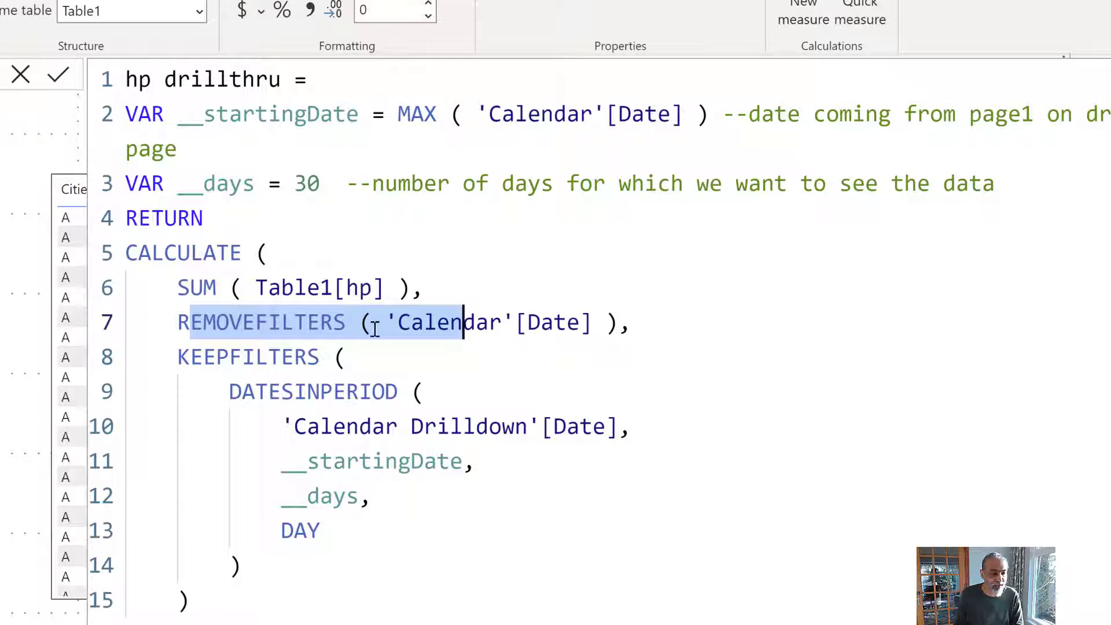
drag(268, 324, 456, 325)
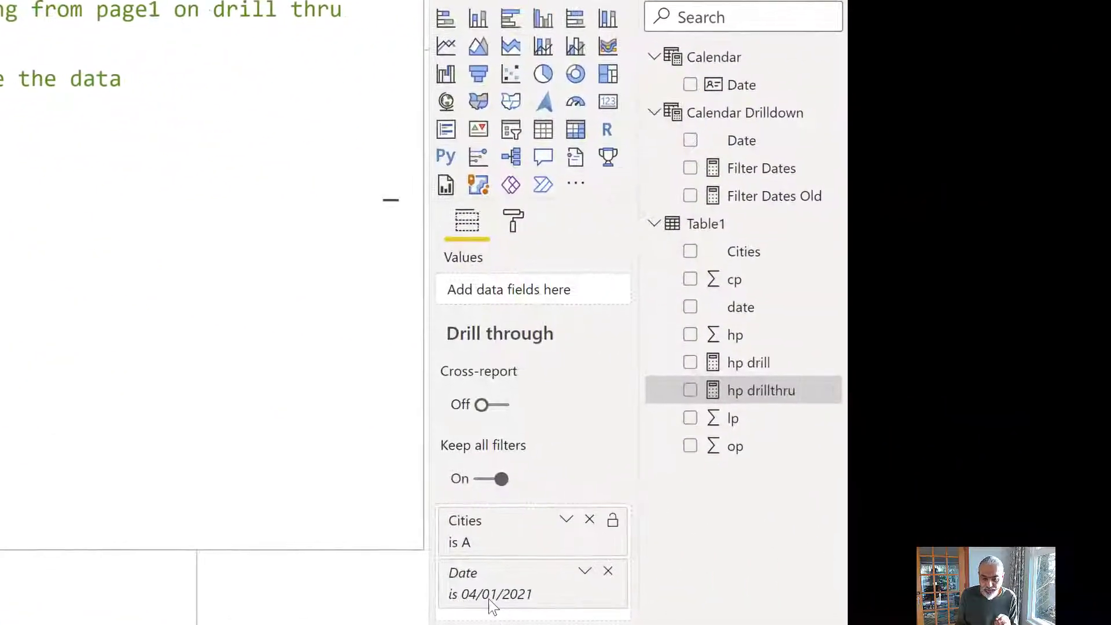
mouse_move(492, 604)
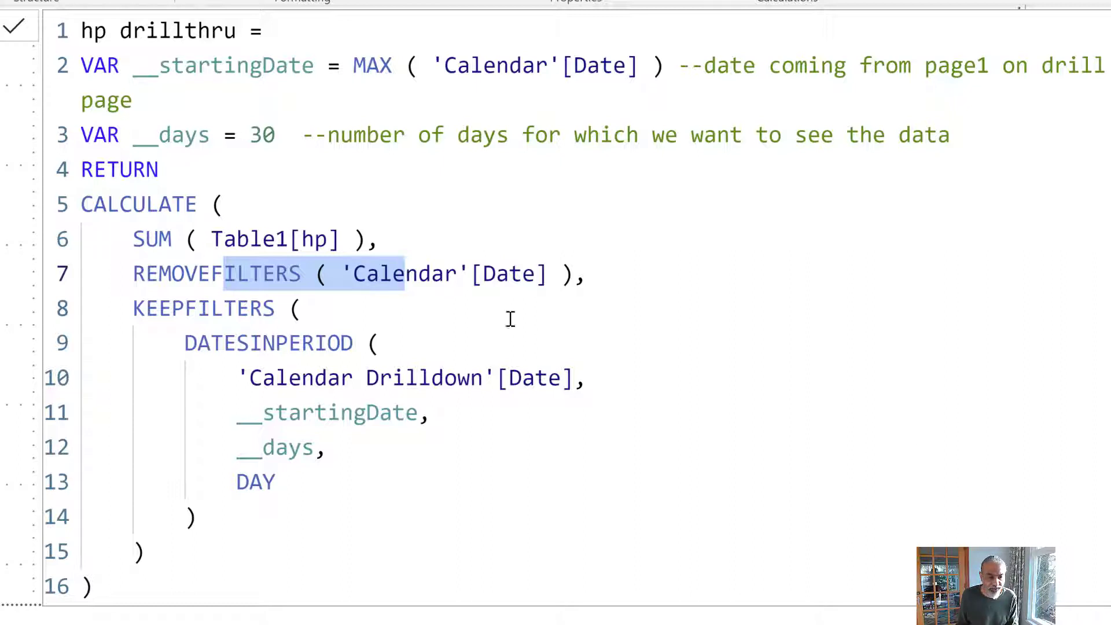
drag(133, 308, 156, 346)
drag(207, 433, 225, 466)
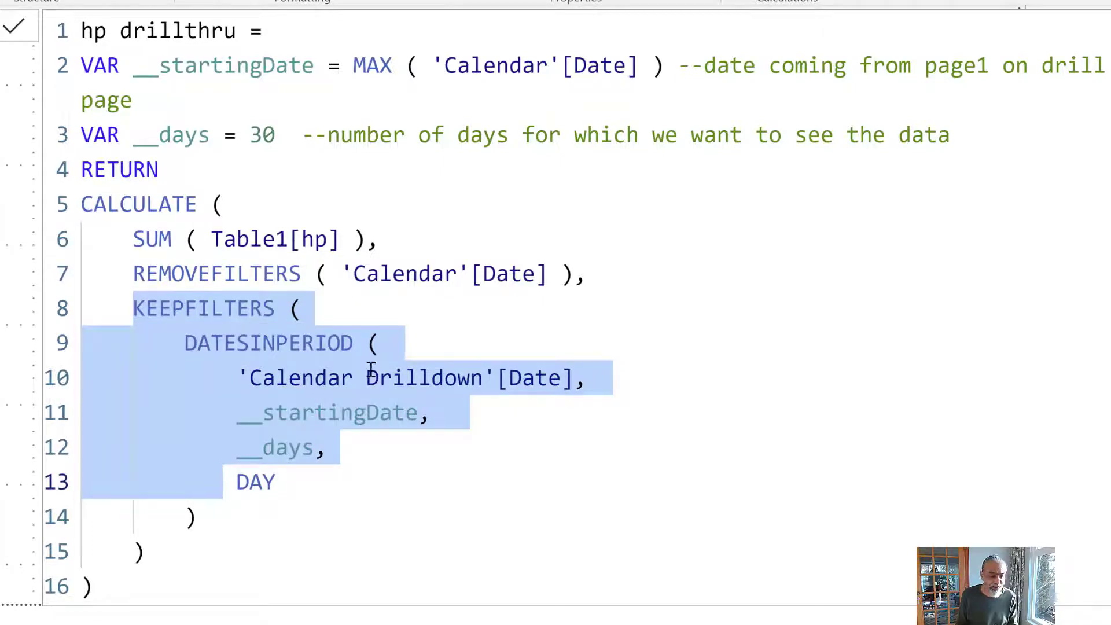
drag(268, 376, 496, 377)
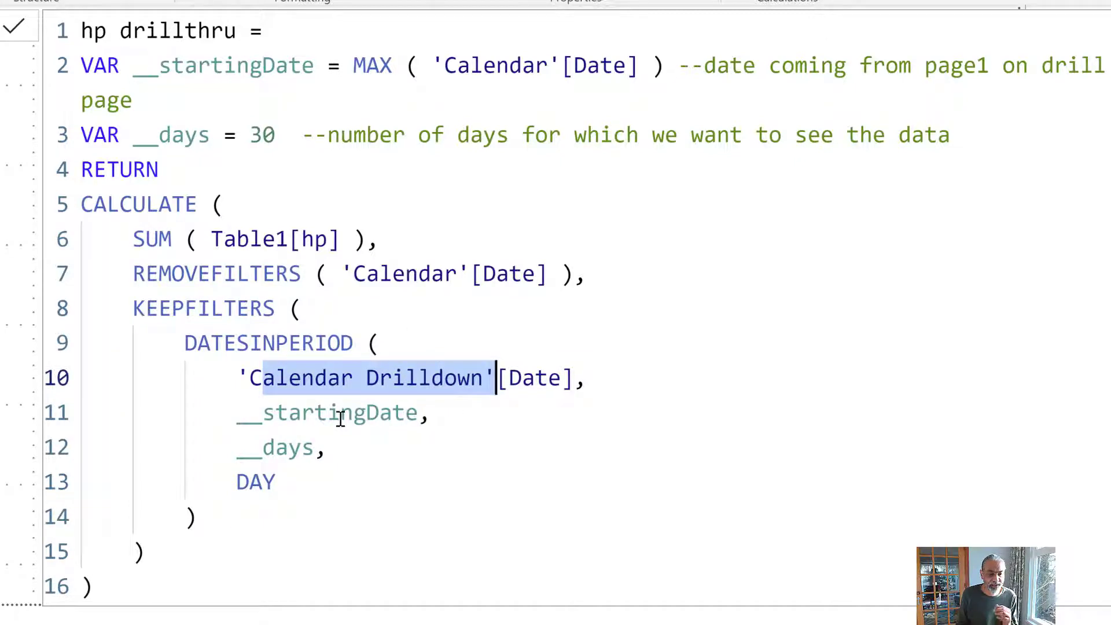
Step: Examine how the hp drillthru measure takes the starting date from Calendar and uses the DAY interval, and check the drilled rows
drag(353, 65, 654, 65)
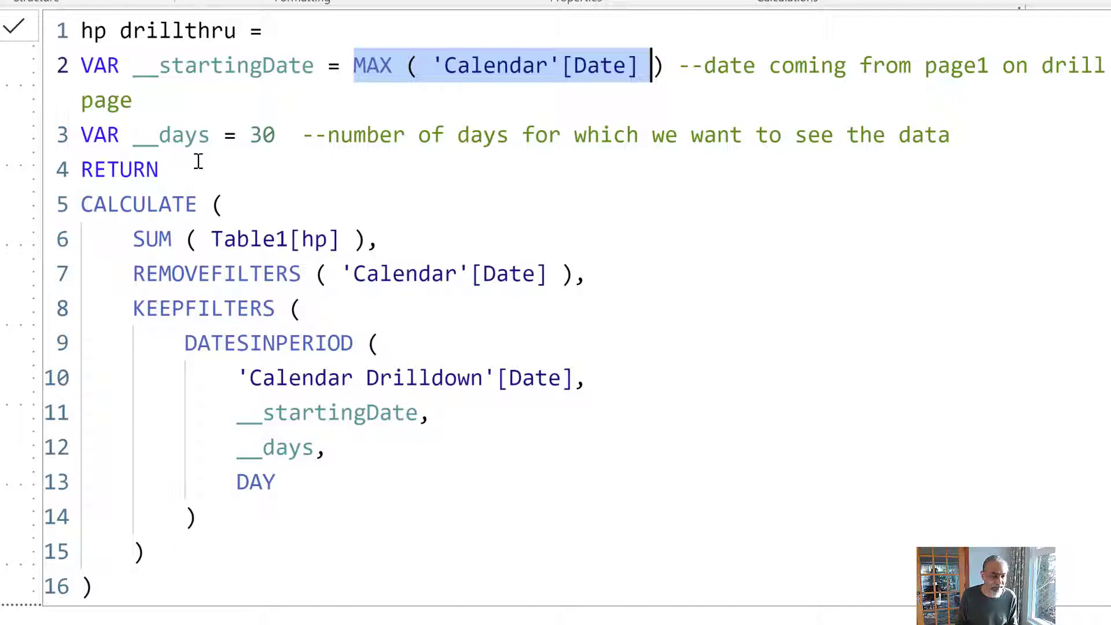
click(251, 486)
double_click(251, 486)
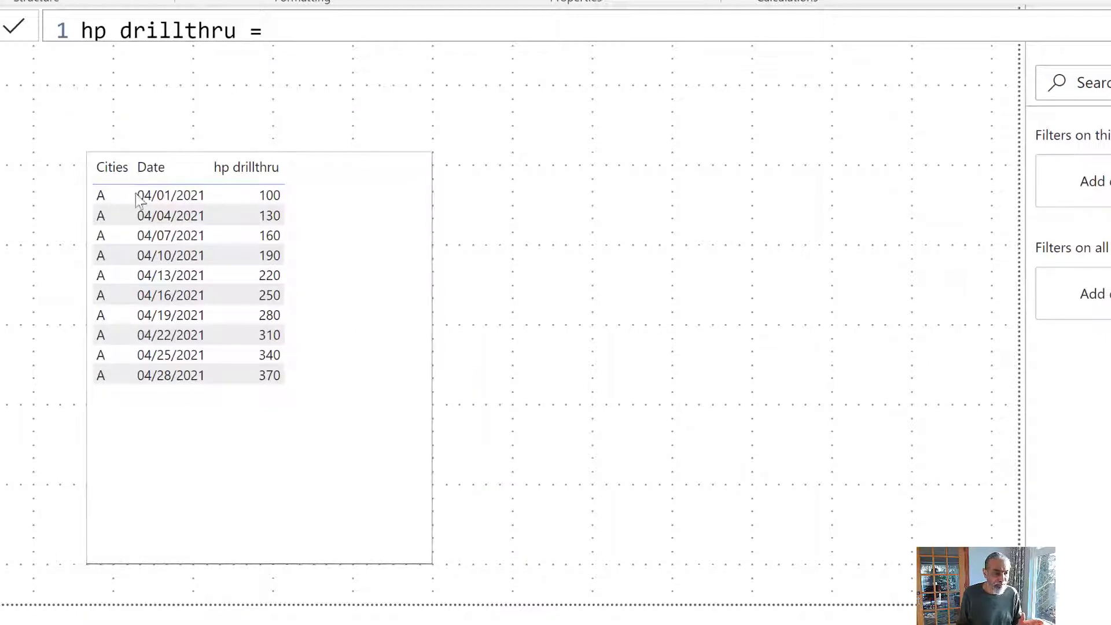
click(159, 255)
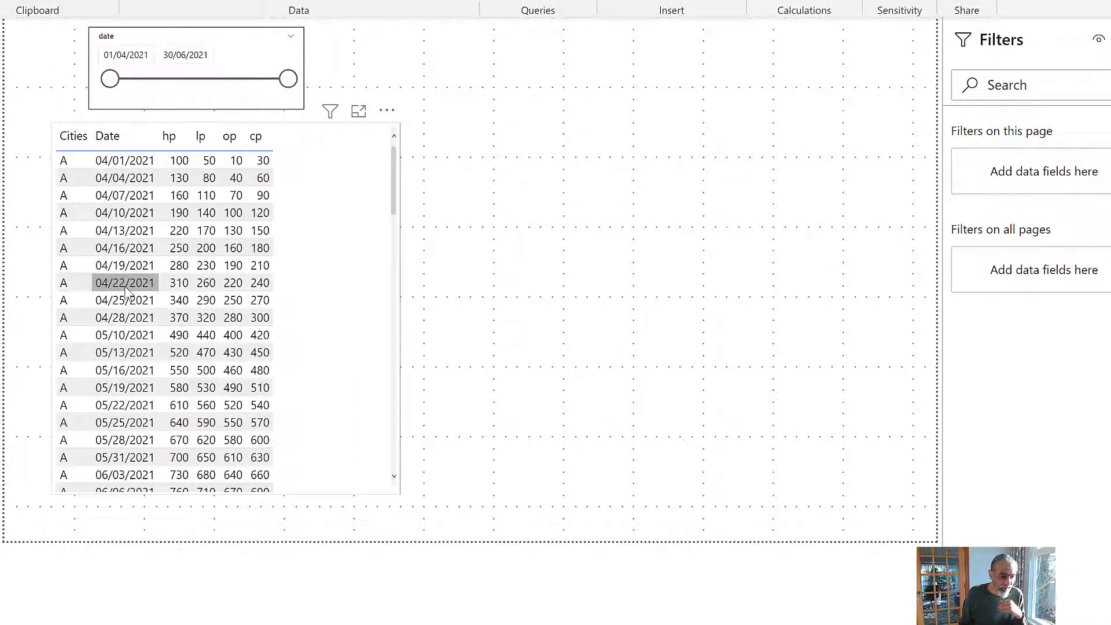
Step: Drill through from the 04/22/2021 row on Page 1 to the Drilldown 30 Days page
right_click(138, 291)
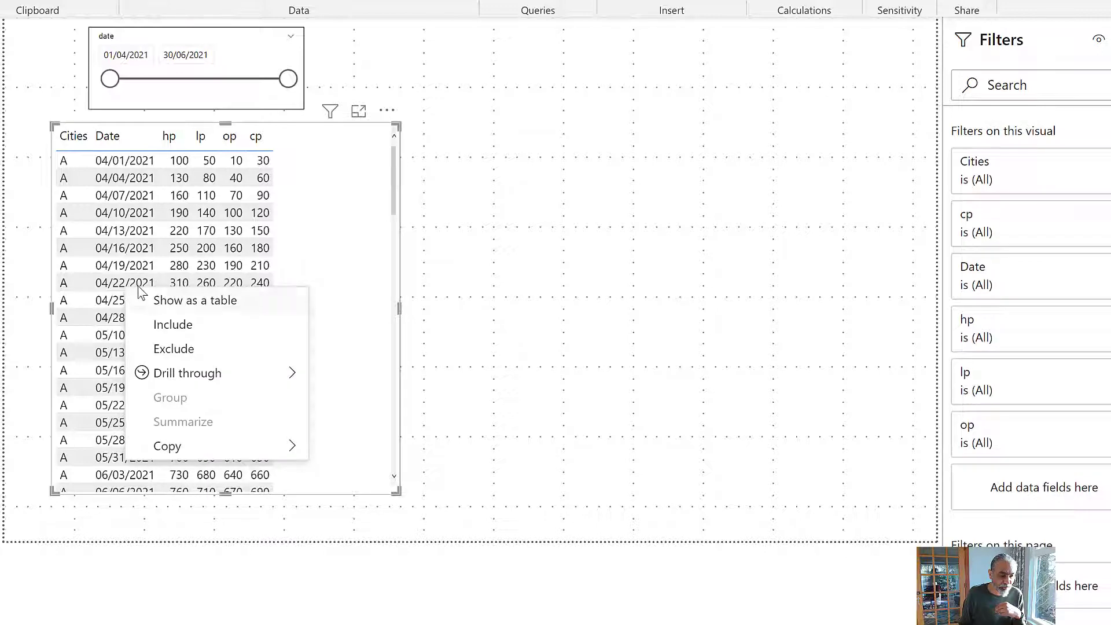
mouse_move(243, 377)
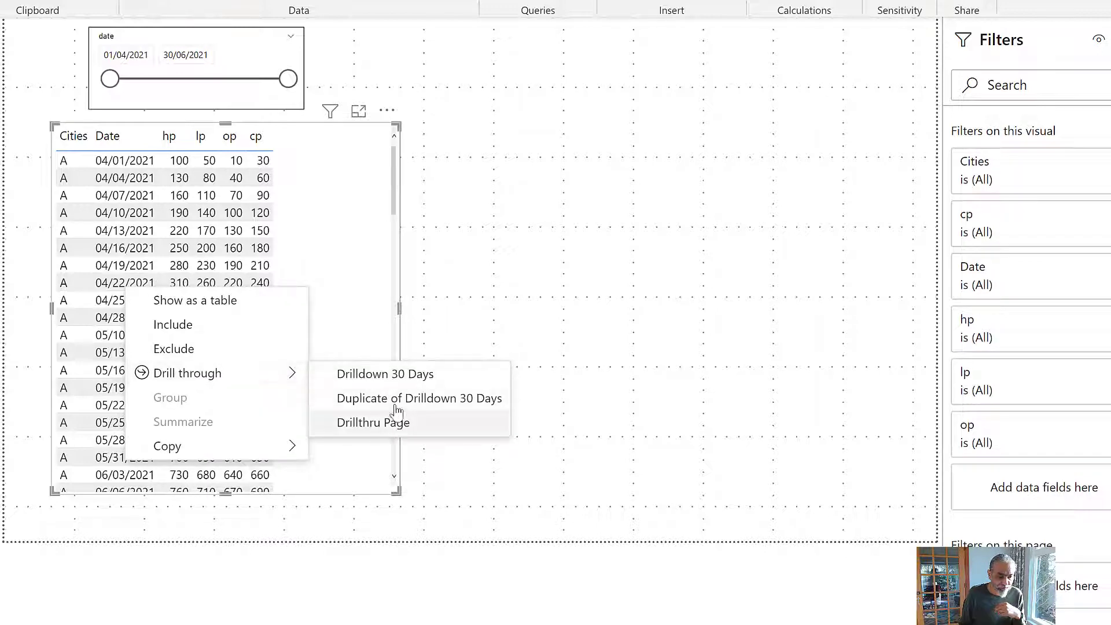
click(395, 381)
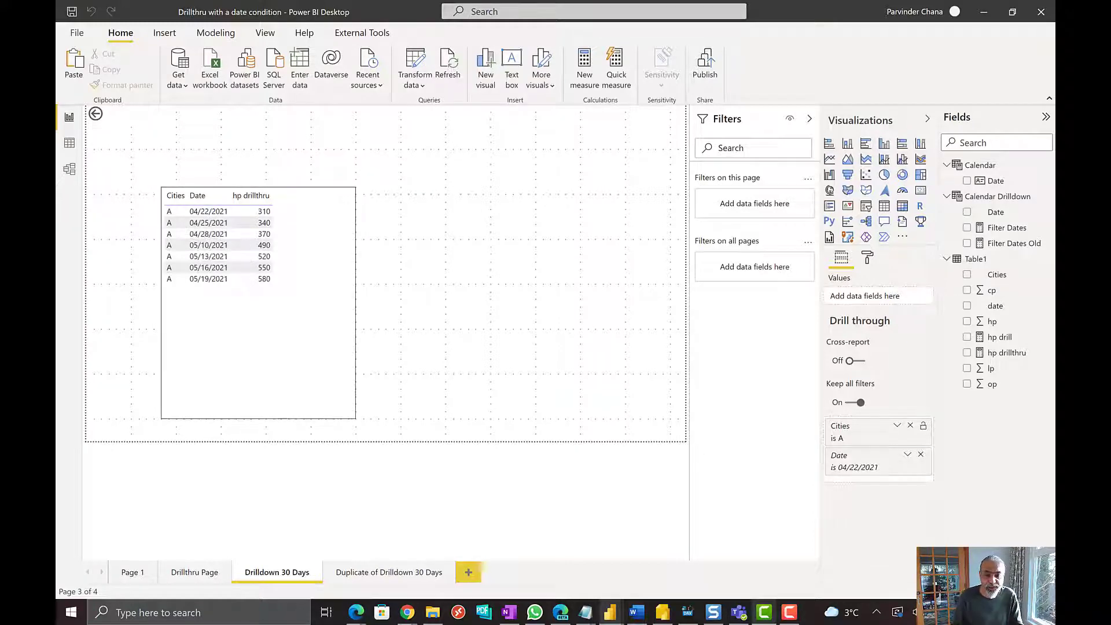
Step: Open the Filter Dates measure's full formula and examine its variables, COUNTROWS expression and DATESINPERIOD filter
click(1004, 229)
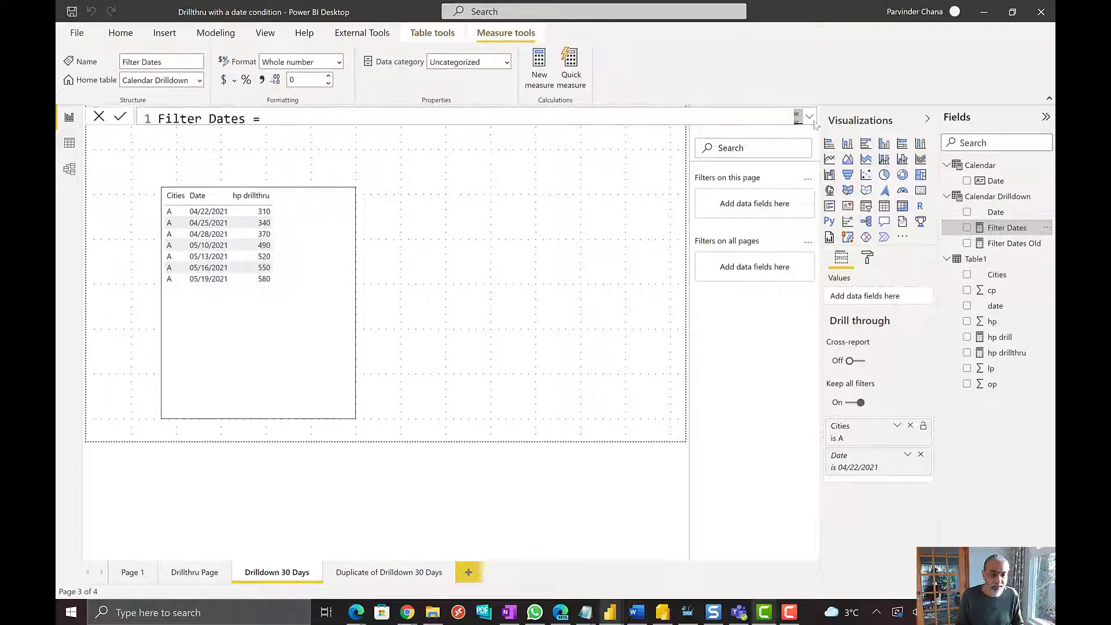
click(809, 115)
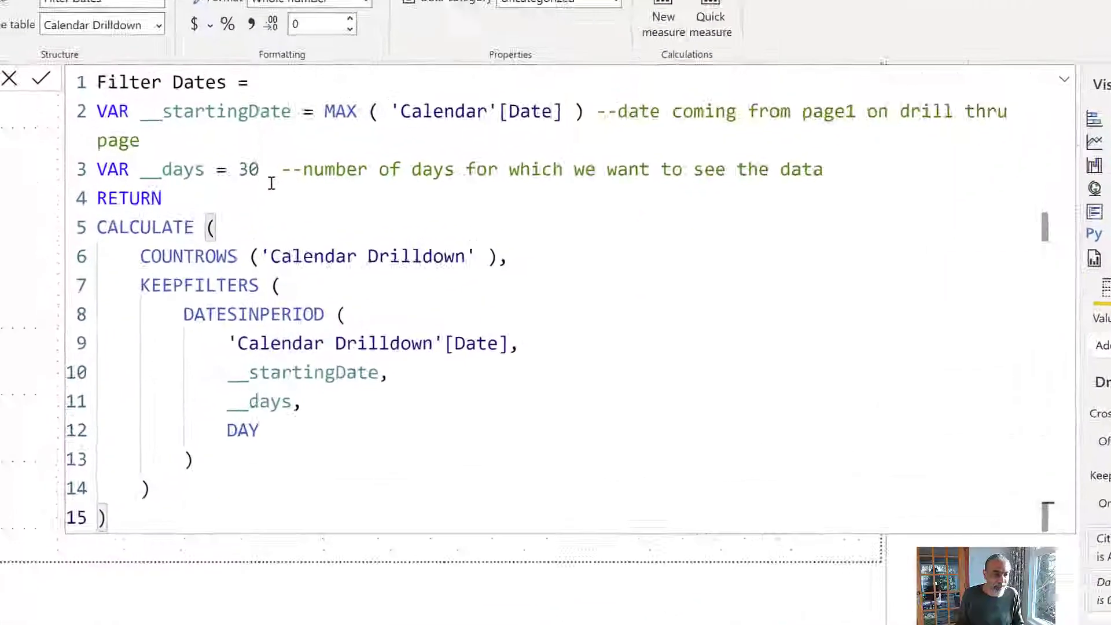
click(196, 127)
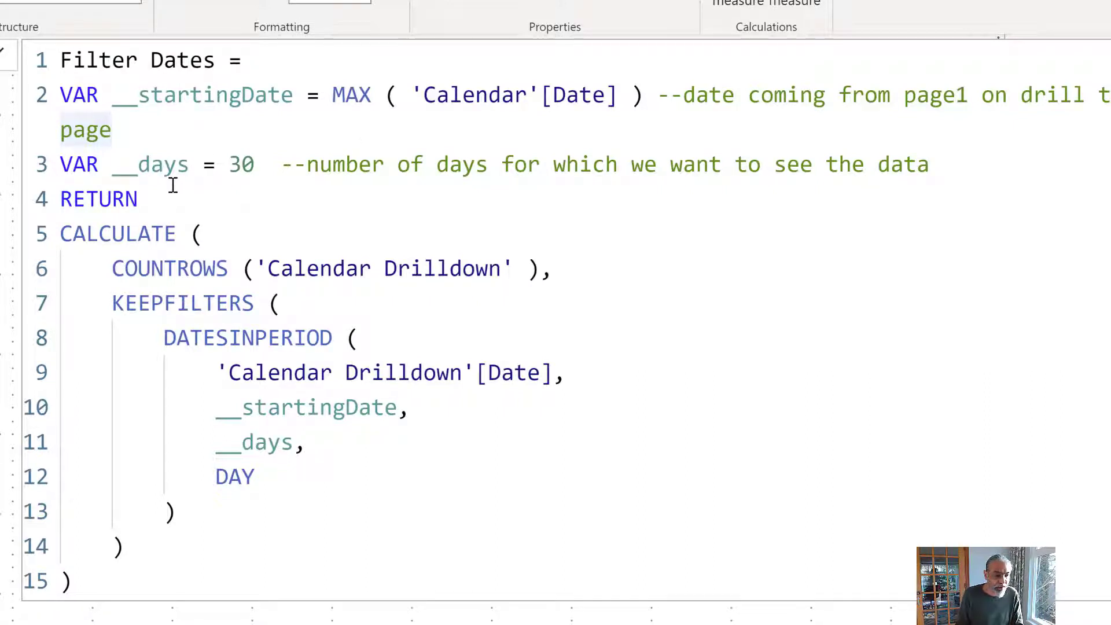
drag(177, 165, 189, 164)
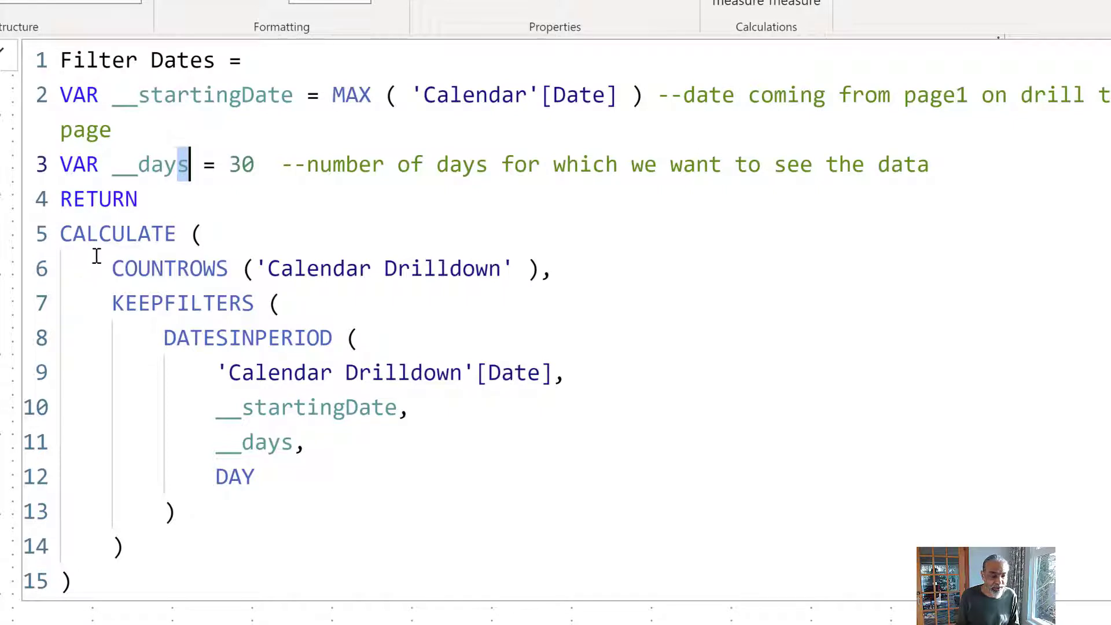
drag(113, 267, 544, 275)
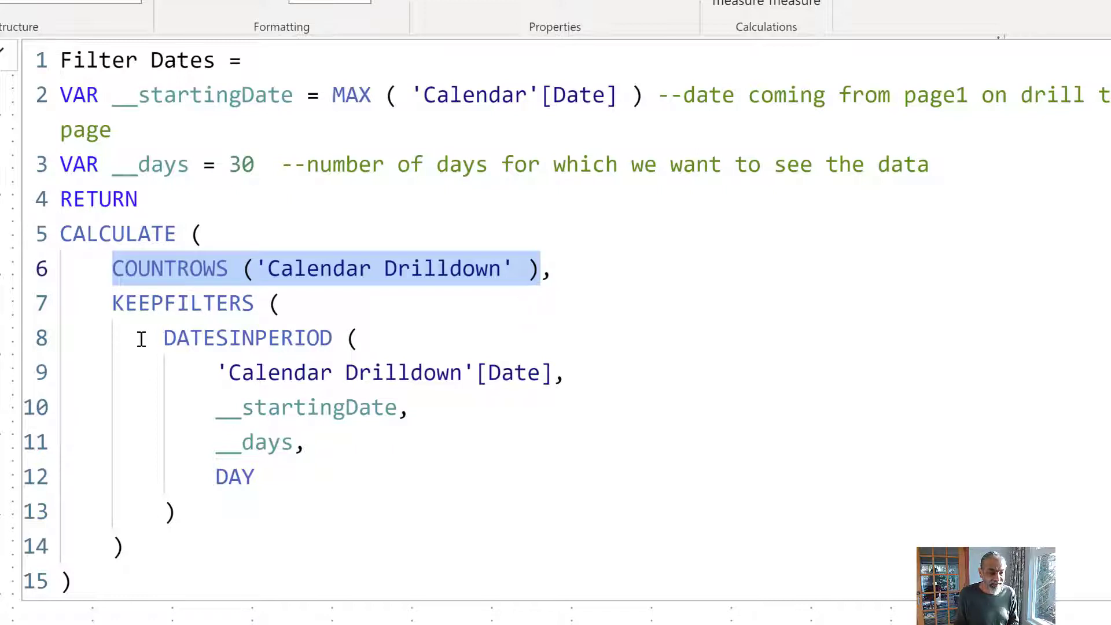
drag(162, 335, 177, 347)
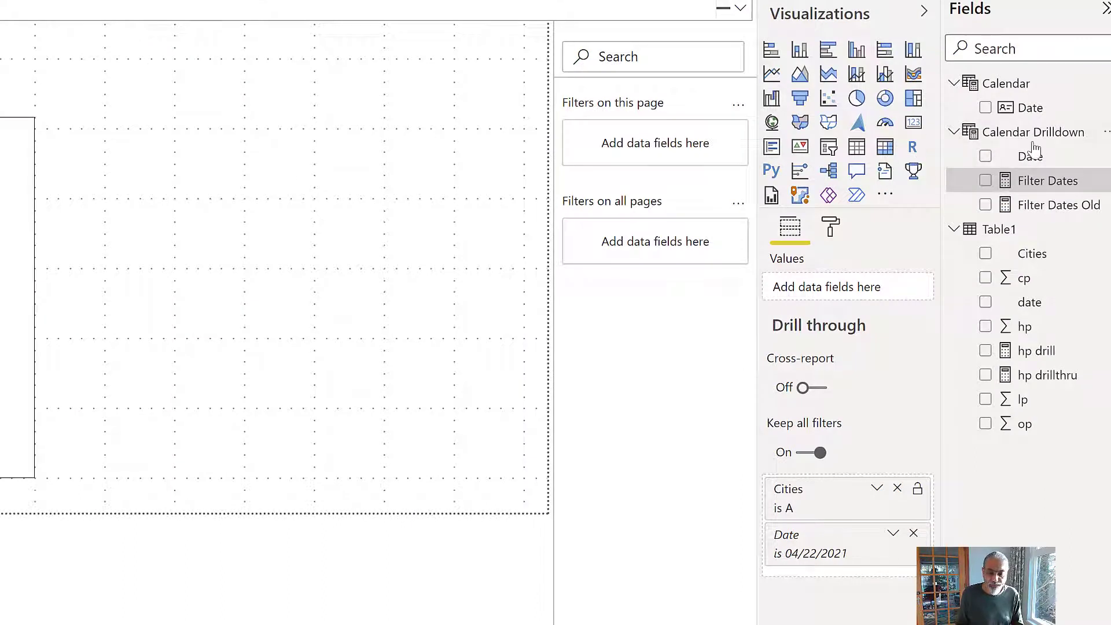
Step: Add a table of Calendar Drilldown Date and Filter Dates beside the existing table, and check its date range
drag(457, 159, 144, 179)
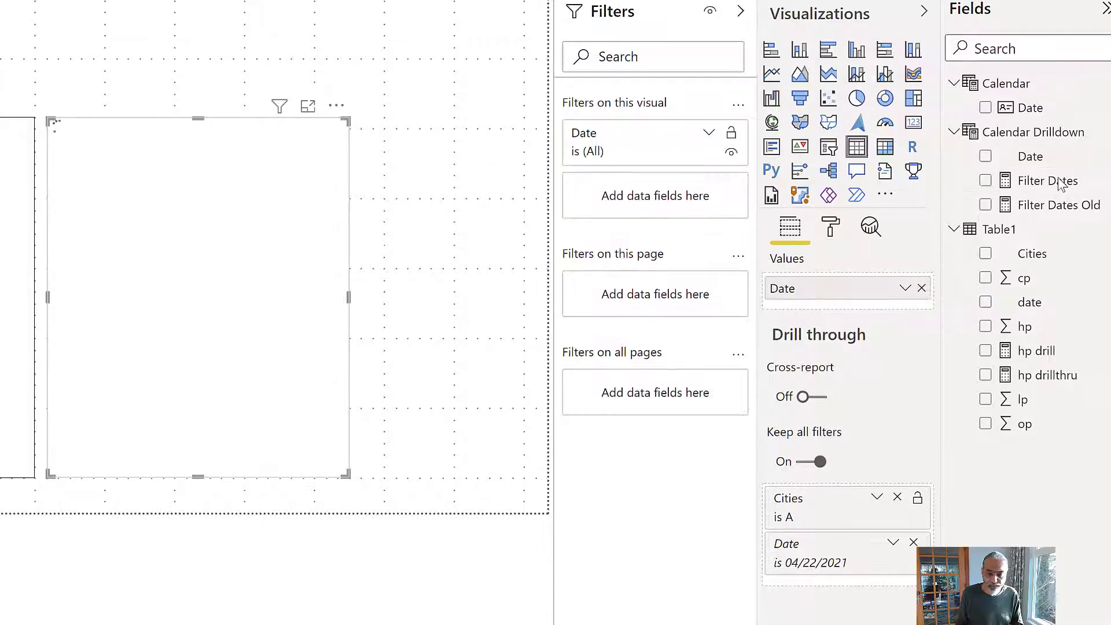
drag(401, 236, 281, 248)
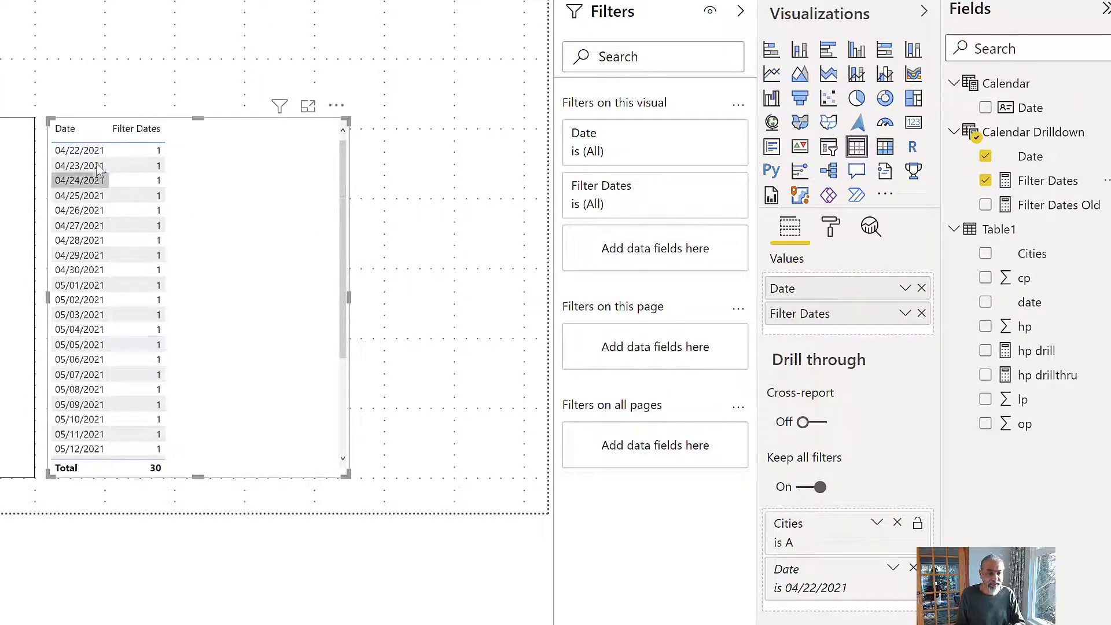
scroll(97, 214, down, 3)
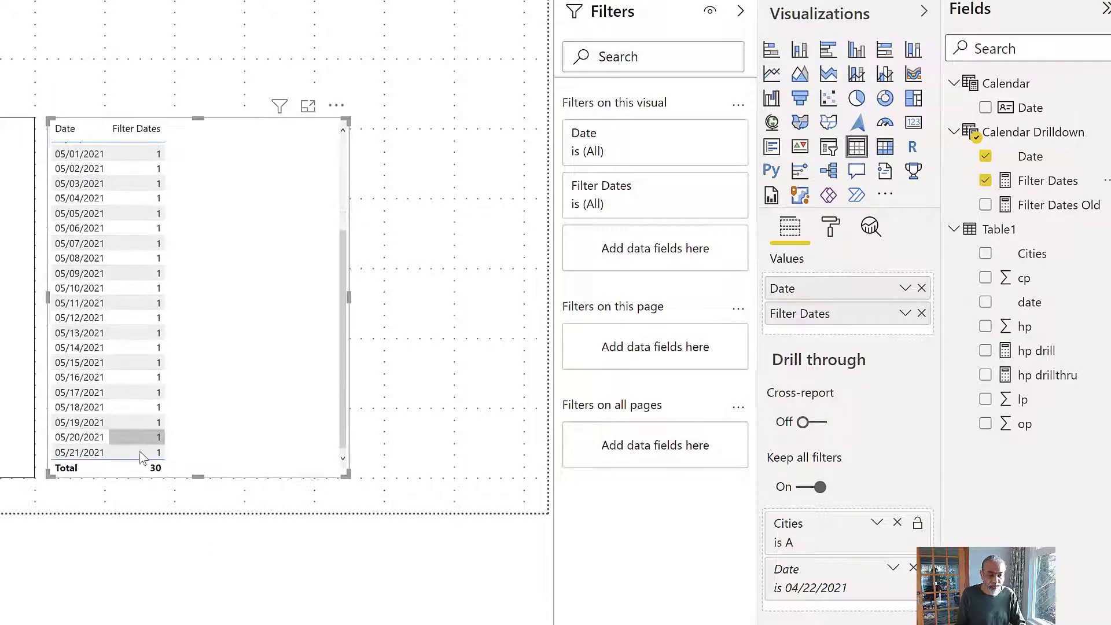
scroll(99, 339, up, 3)
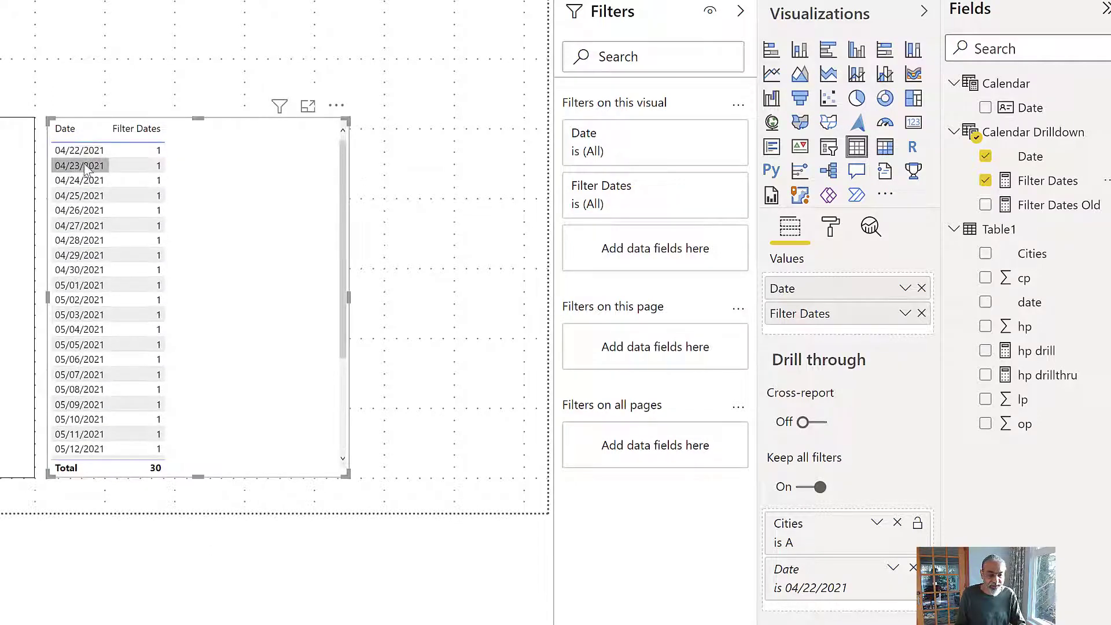
click(279, 106)
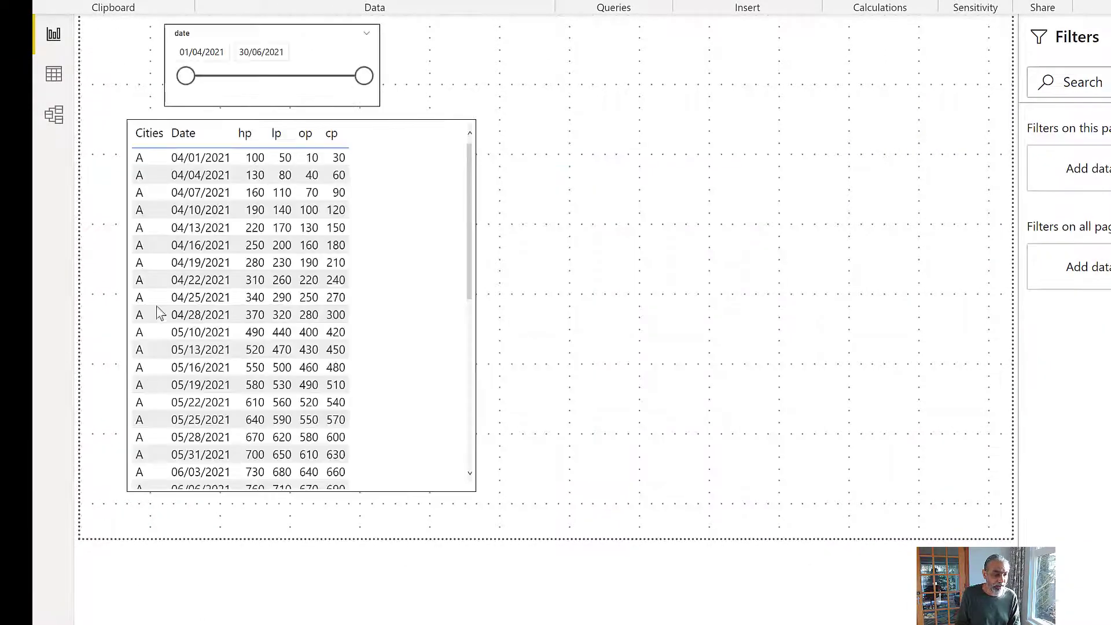
Step: Drill through from the 04/13/2021 row on Page 1 to Drilldown 30 Days and review the dates in the Filter Dates table
right_click(185, 224)
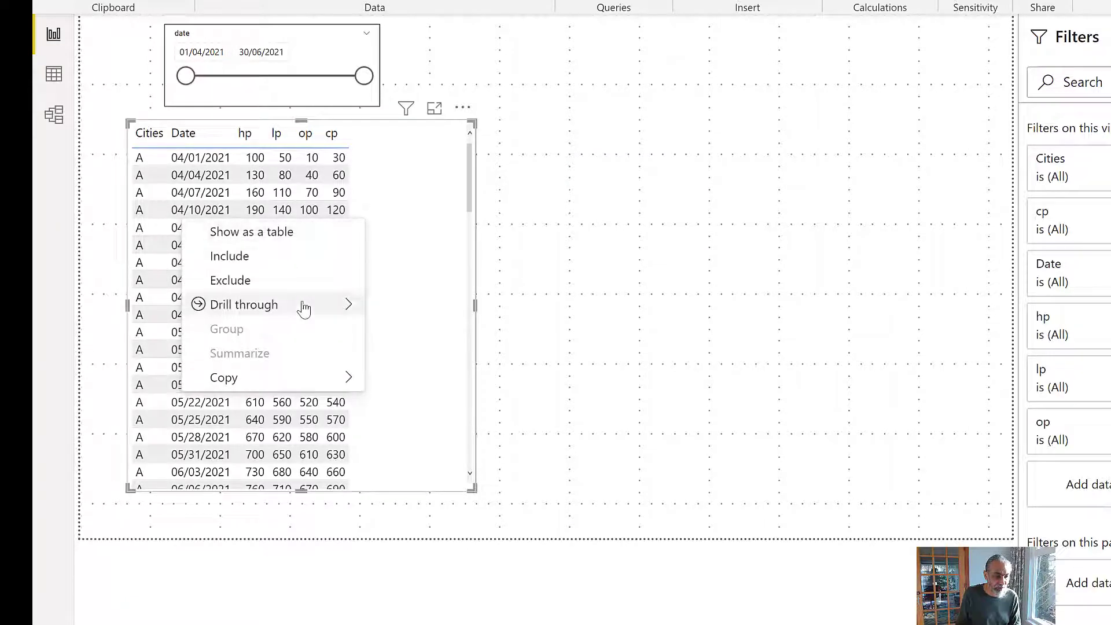
mouse_move(307, 307)
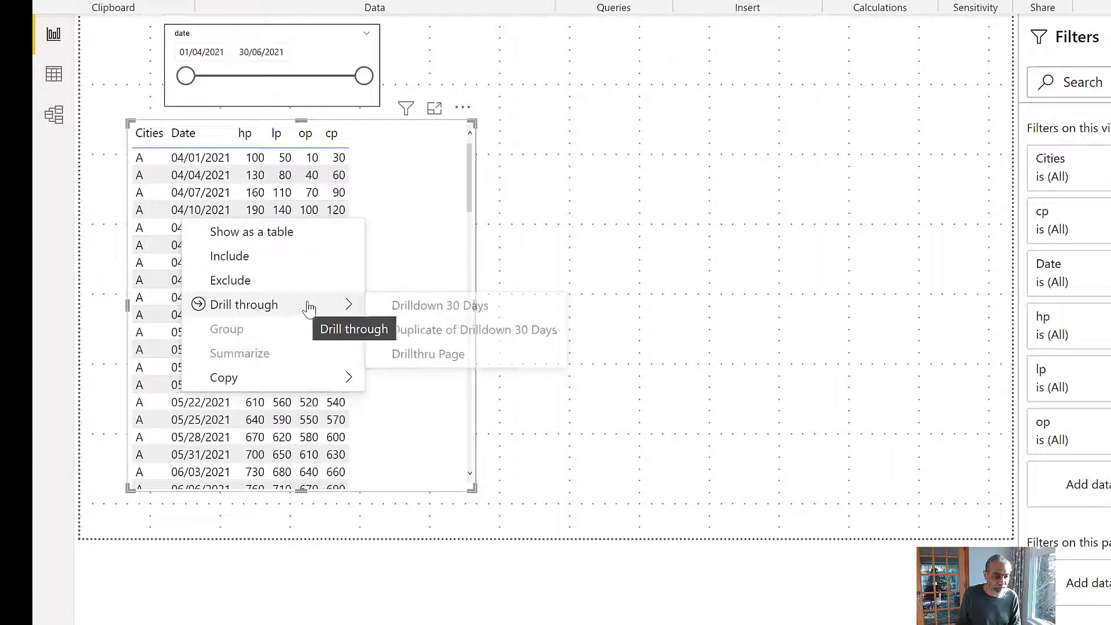
click(438, 305)
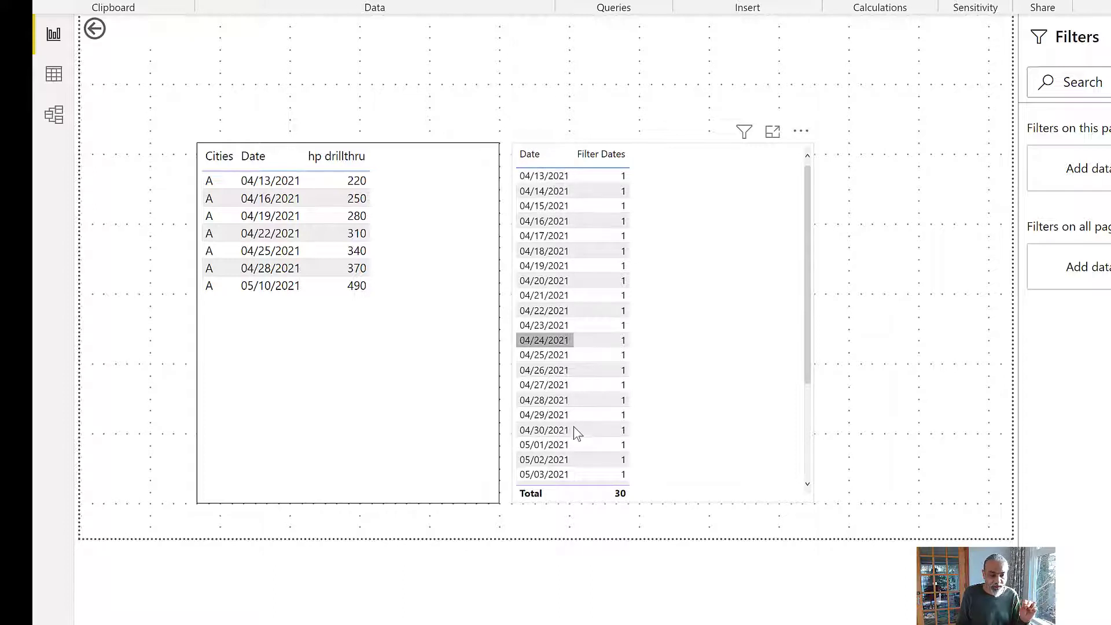
scroll(577, 434, down, 3)
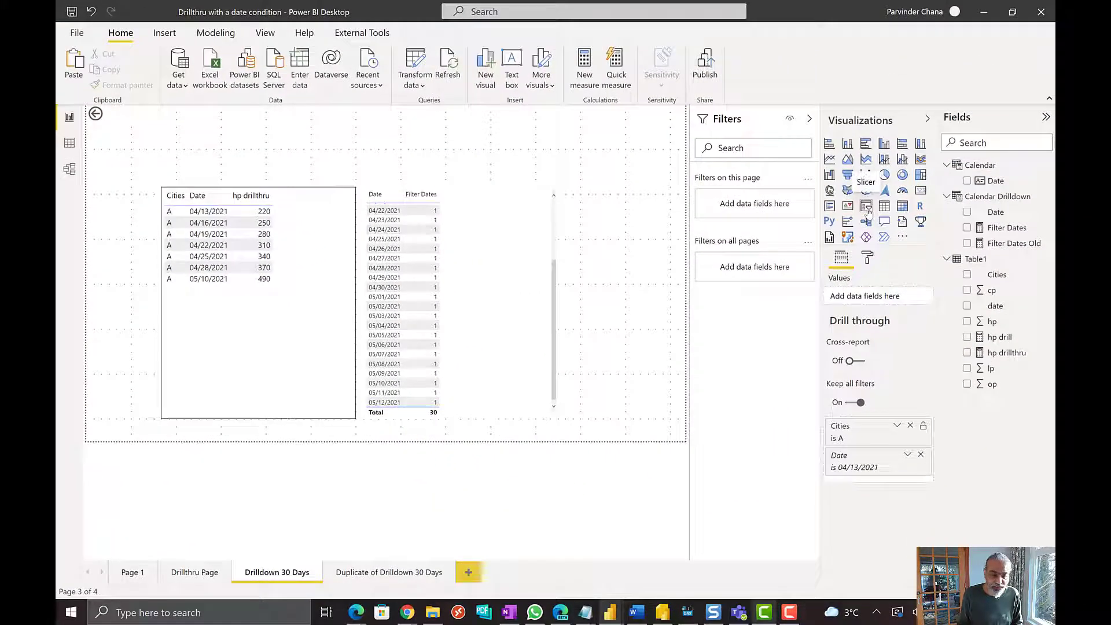
Step: Convert the Calendar Drilldown date table into a shorter date slicer without the Filter Dates field
click(866, 206)
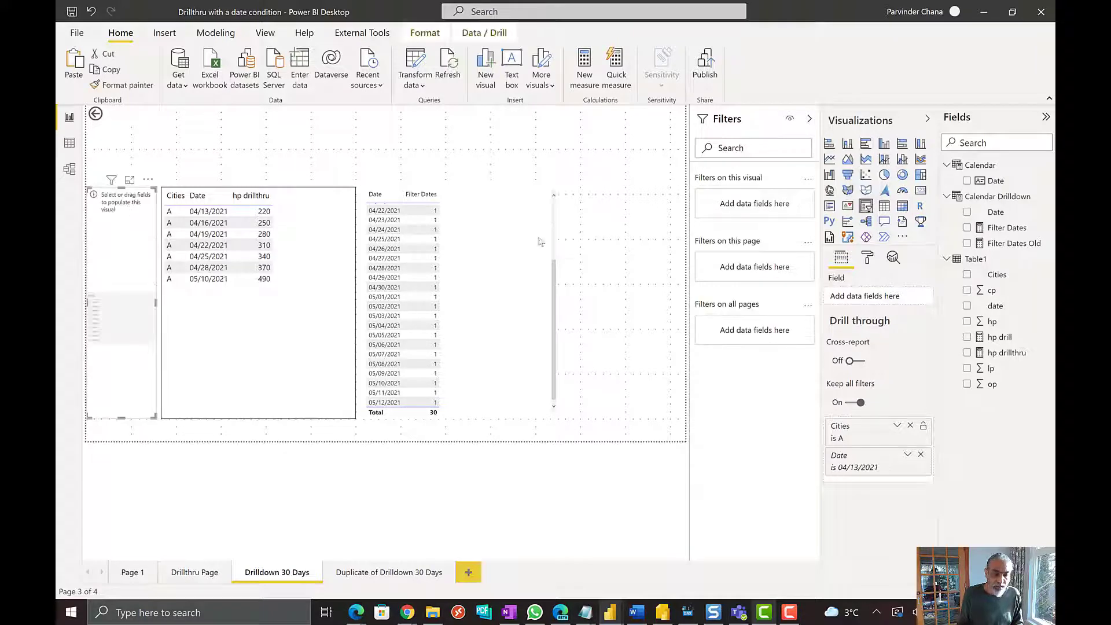
click(501, 262)
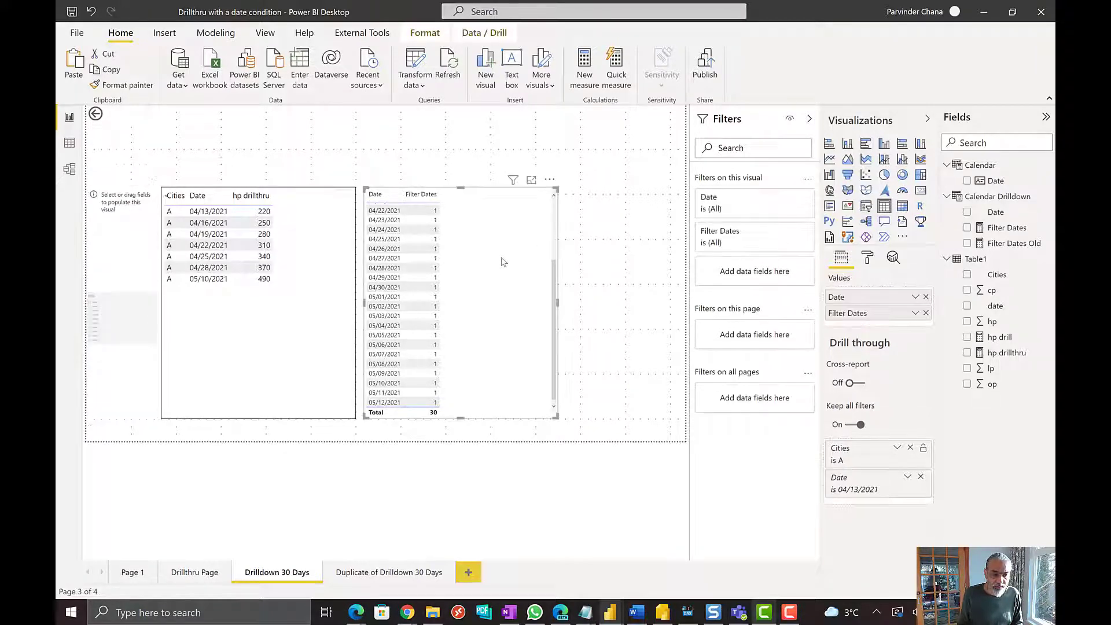
click(925, 313)
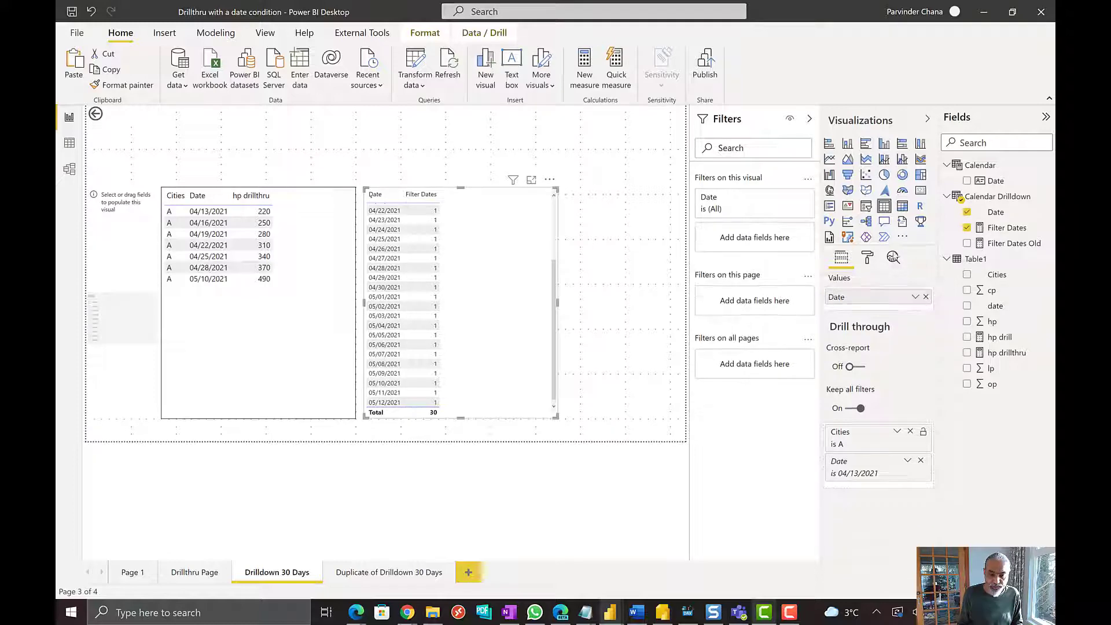
click(867, 208)
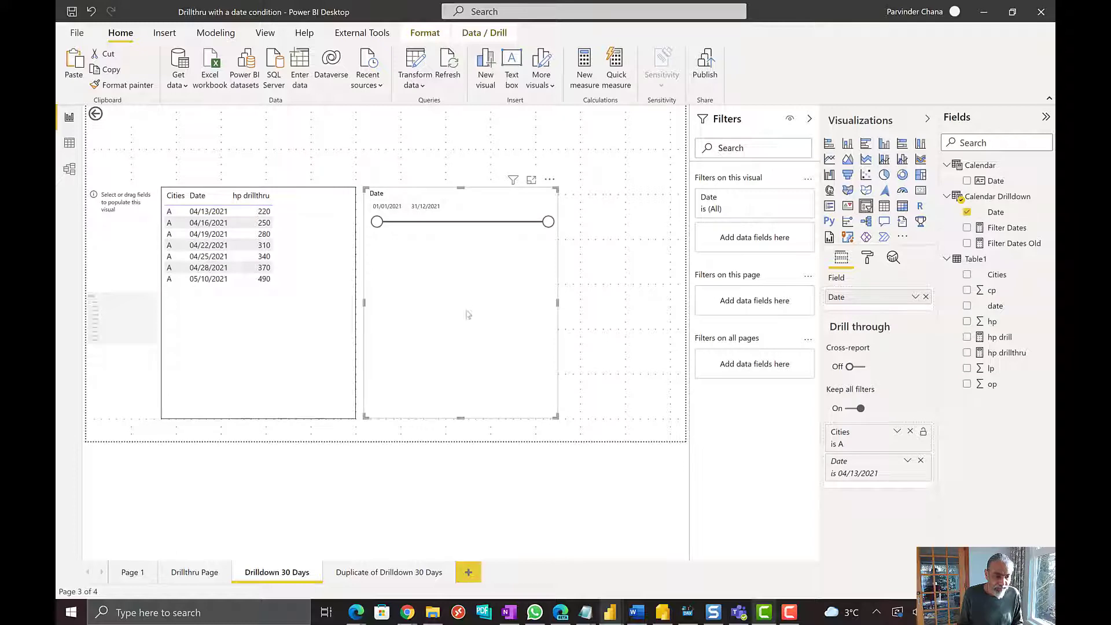
drag(467, 313, 467, 260)
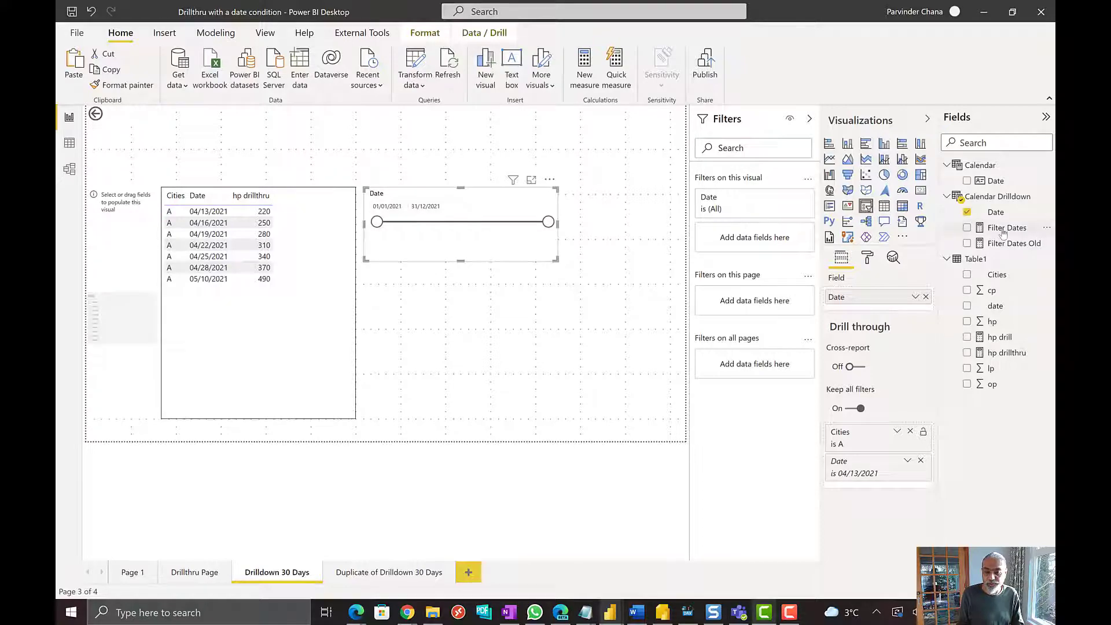
Step: Filter the date slicer to show items where the Filter Dates measure is not blank, and check its date range
drag(1004, 229, 625, 269)
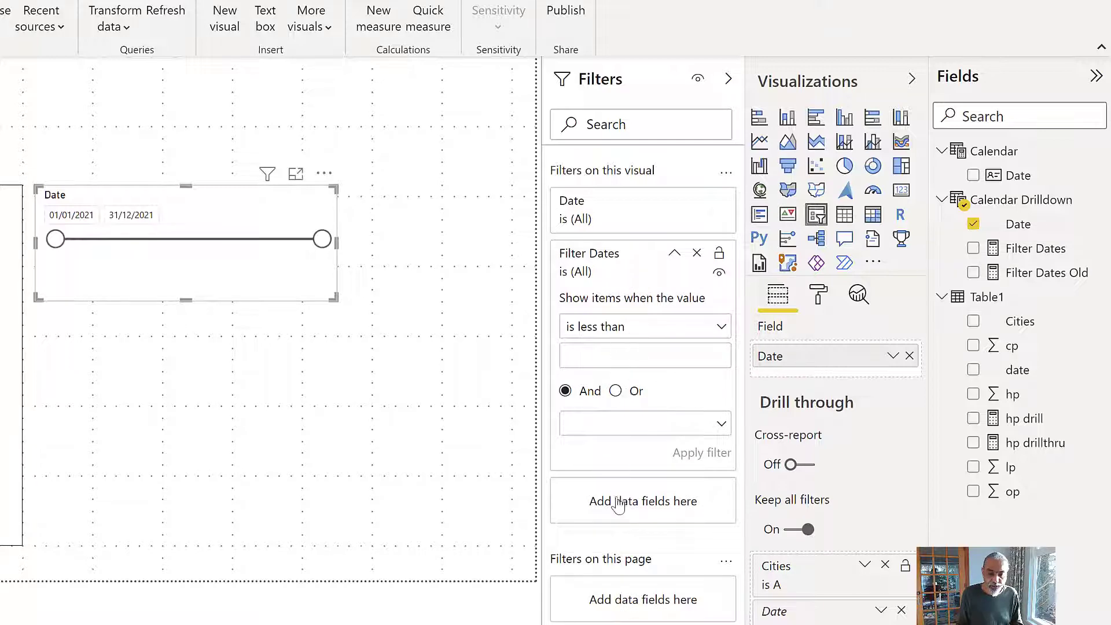
click(645, 326)
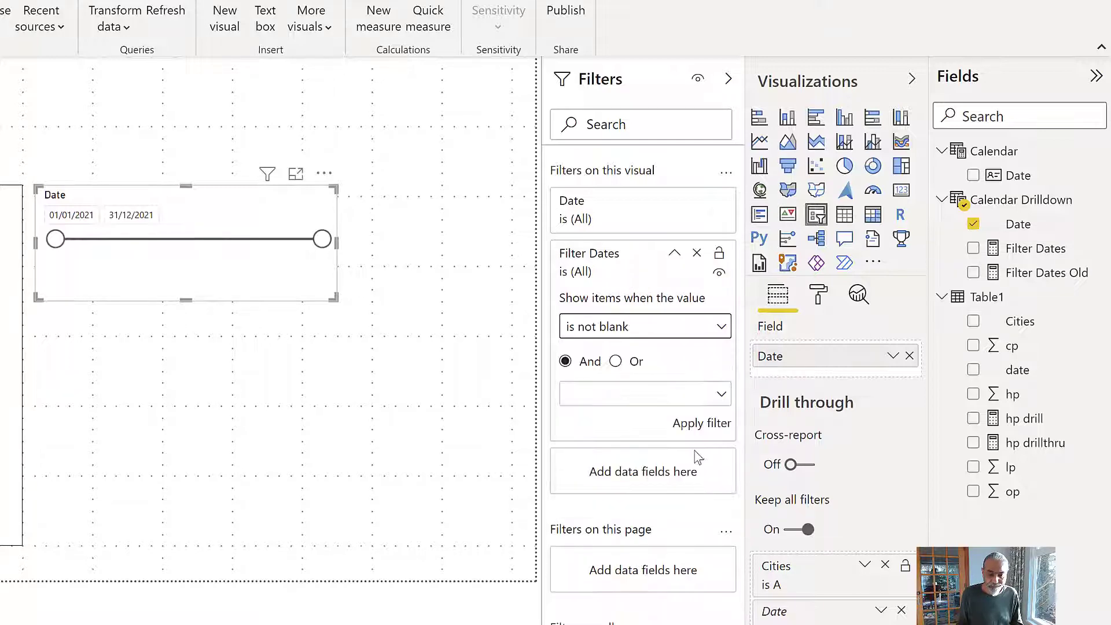
click(702, 423)
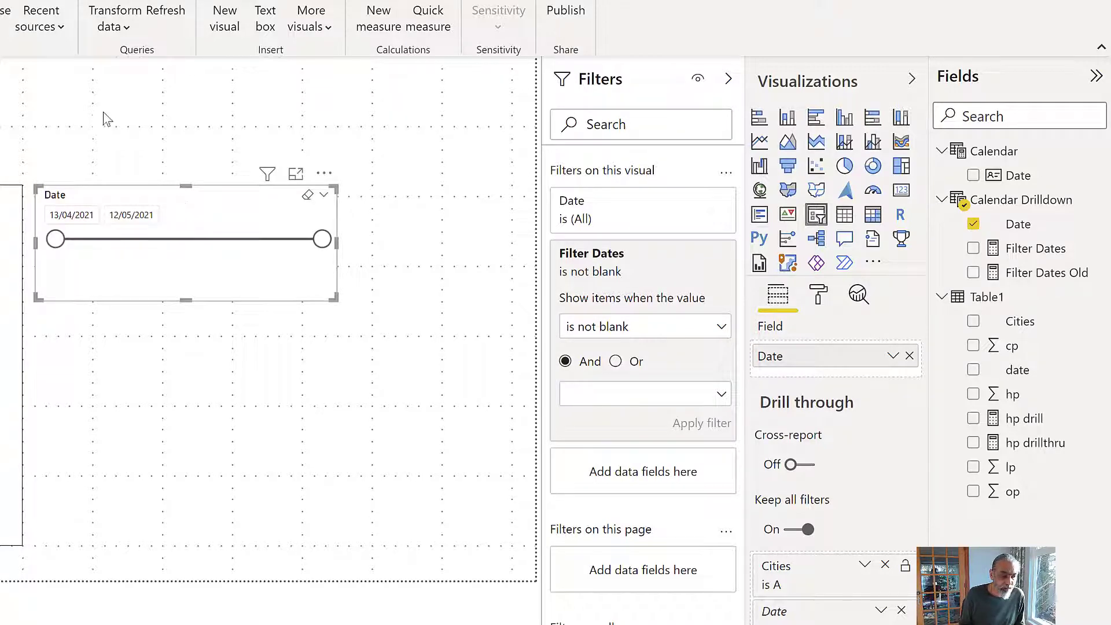
drag(91, 103, 68, 248)
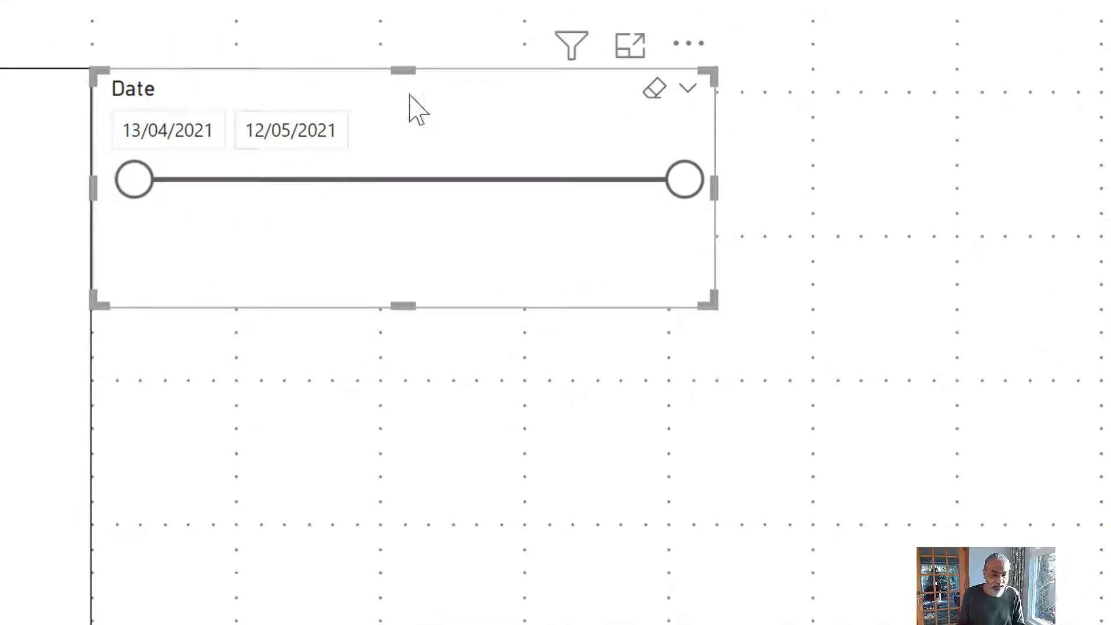
drag(445, 83, 404, 129)
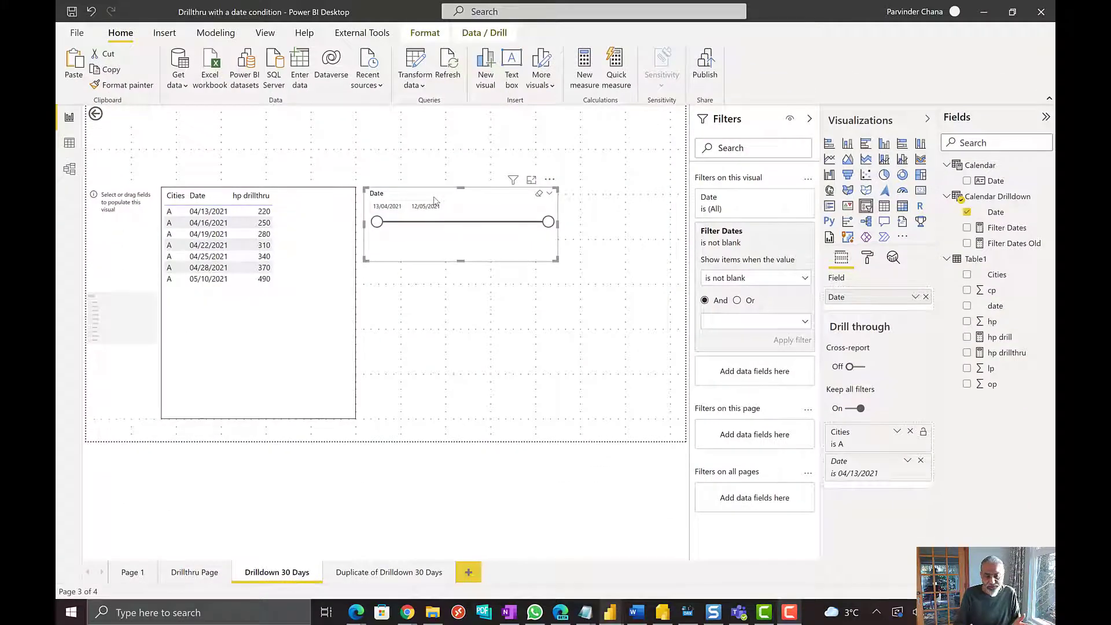
Step: Return to Page 1 and drill through from the 05/25/2021 row to Drilldown 30 Days to test the filtered slicer
click(131, 572)
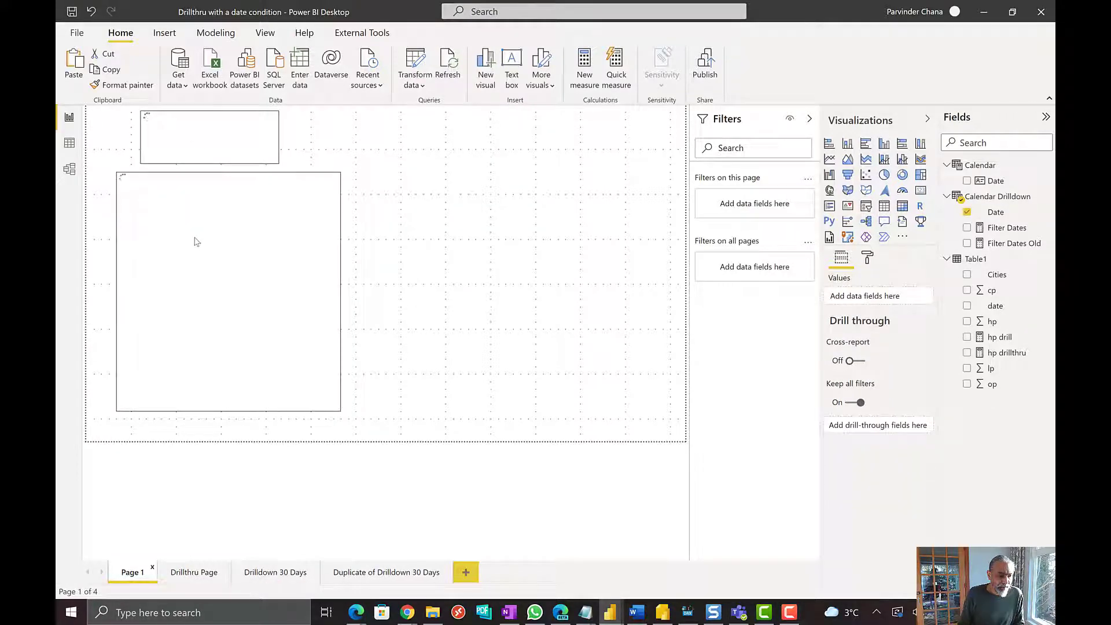
scroll(158, 313, down, 2)
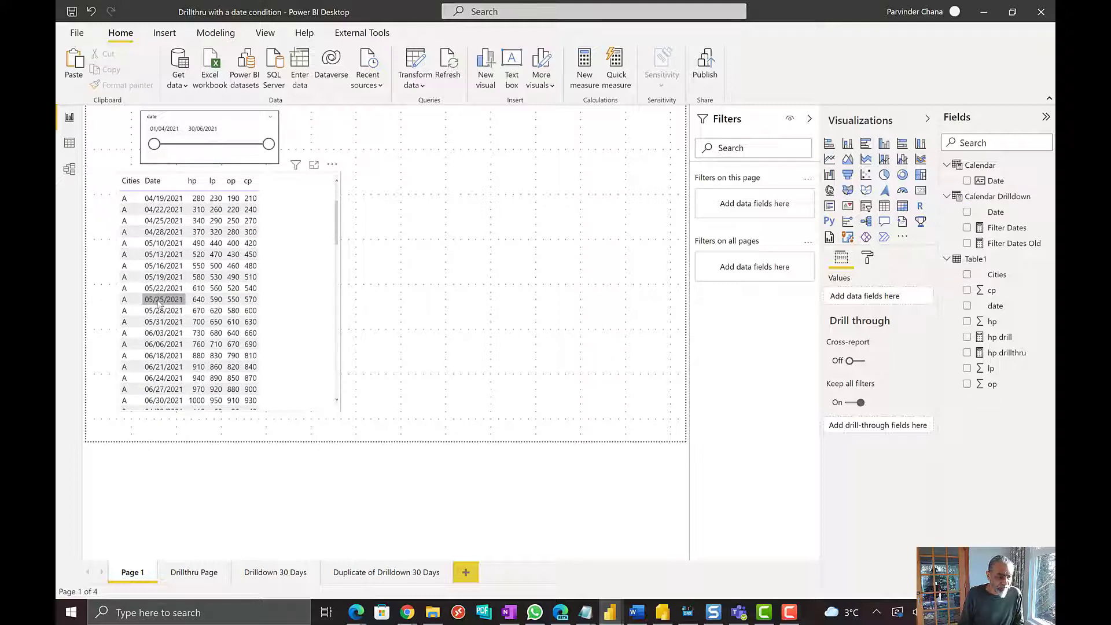
right_click(159, 304)
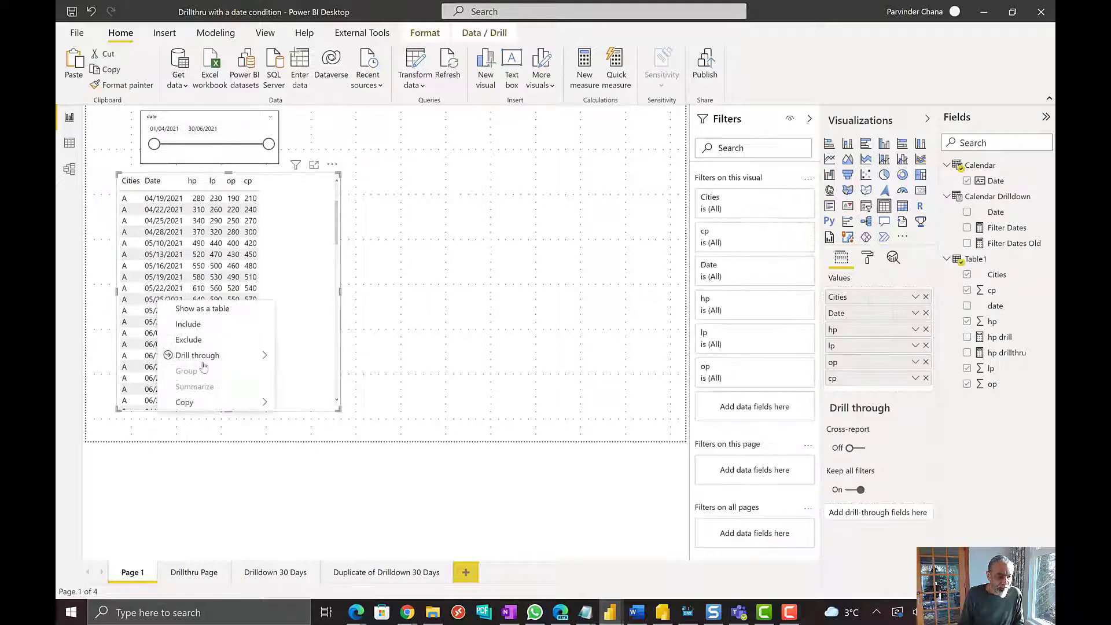
mouse_move(200, 355)
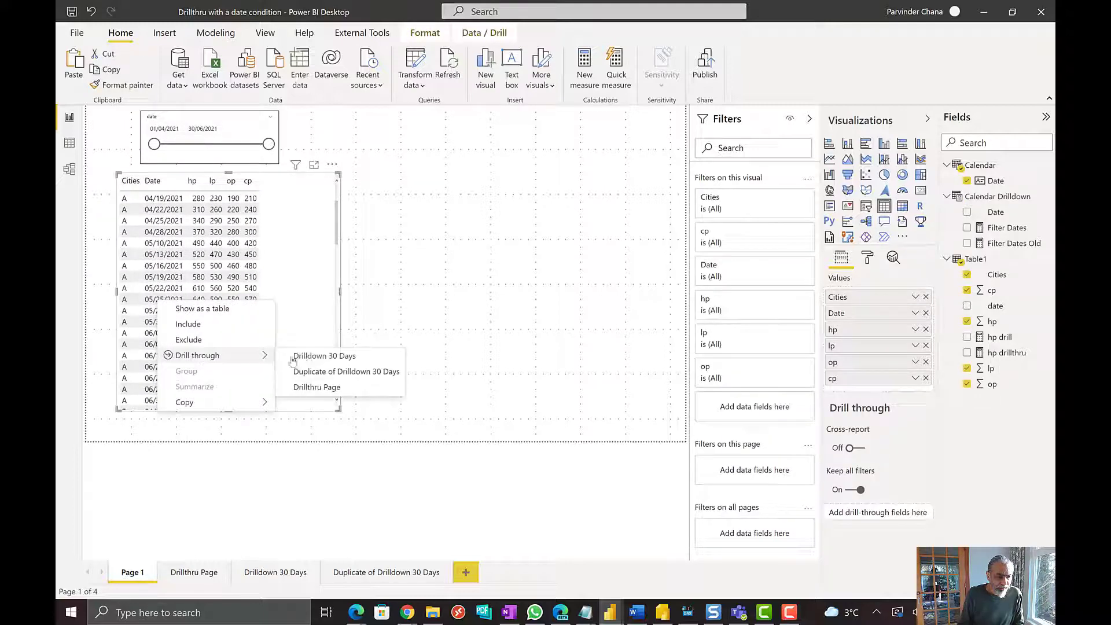
click(326, 359)
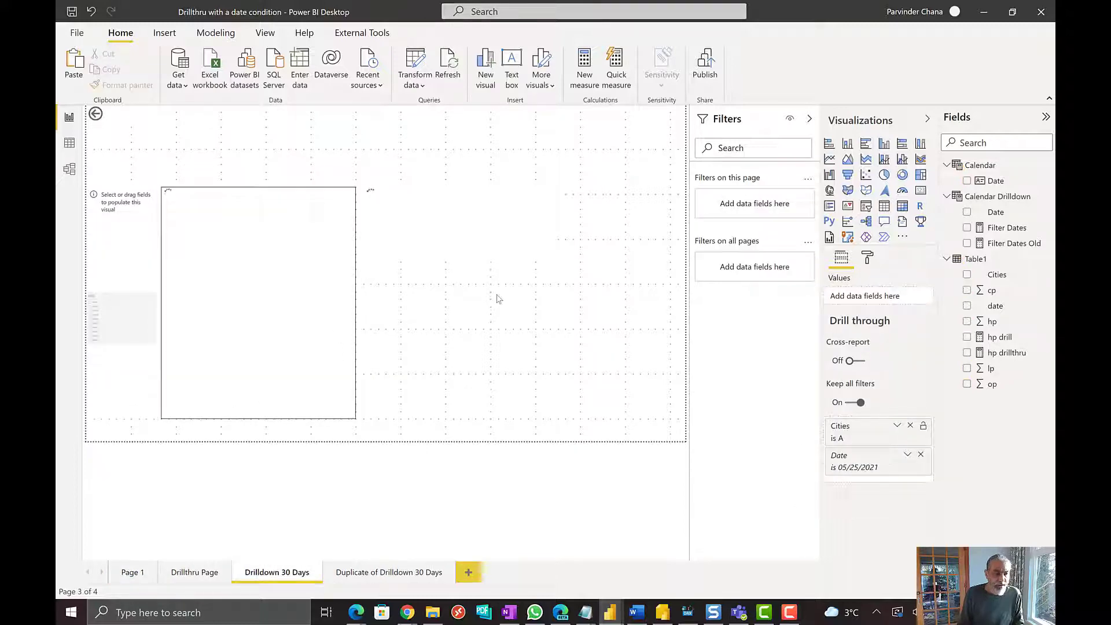